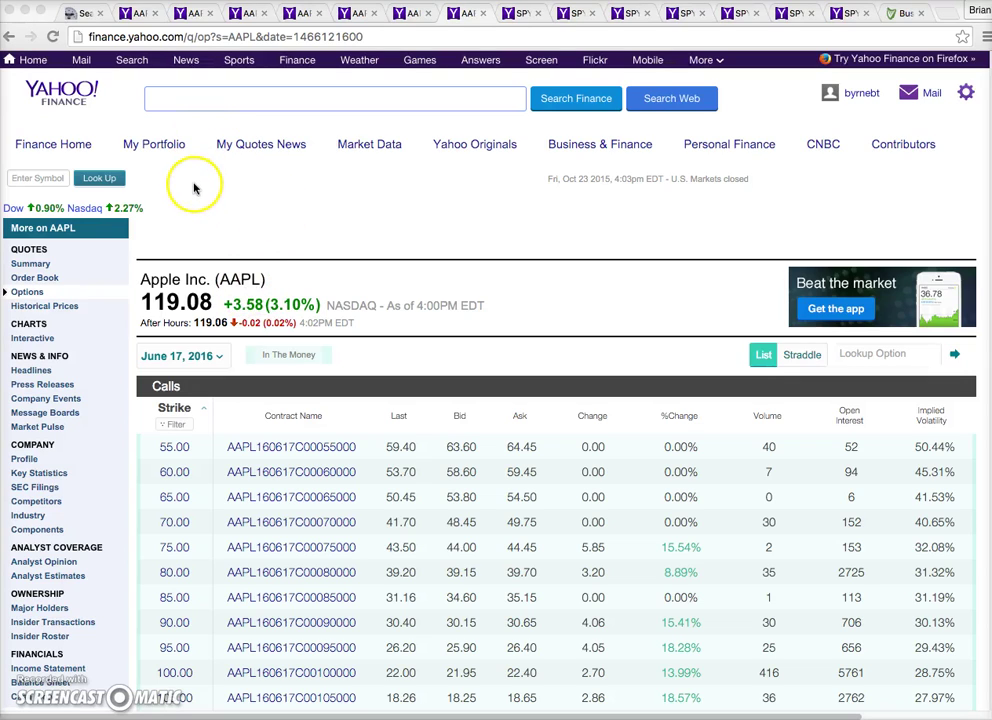
- View Apple's AAPL summary quote in Yahoo Finance, priced at 119.08, up 3.58
{"action": "left_click", "coordinate": [134, 14]}
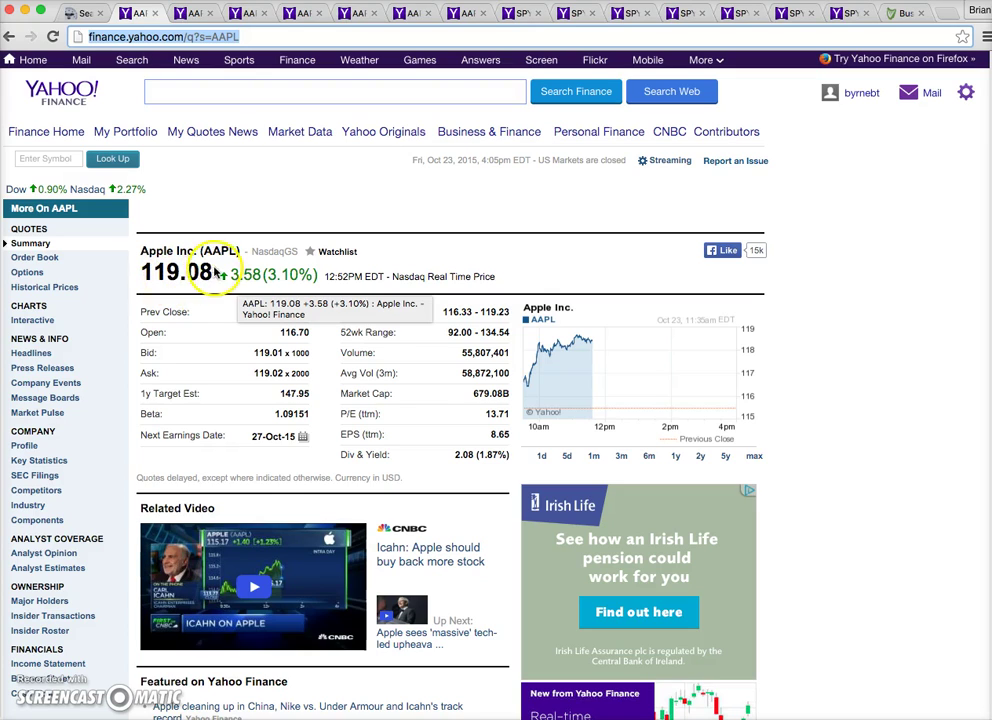
{"action": "mouse_move", "coordinate": [164, 114]}
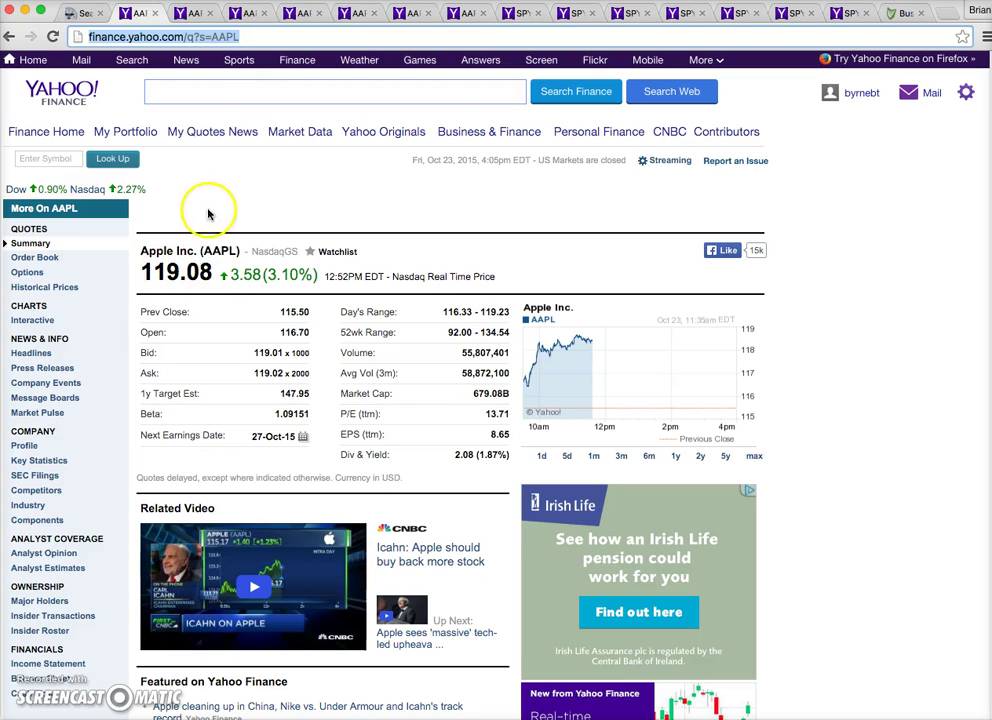
{"action": "left_click", "coordinate": [192, 16]}
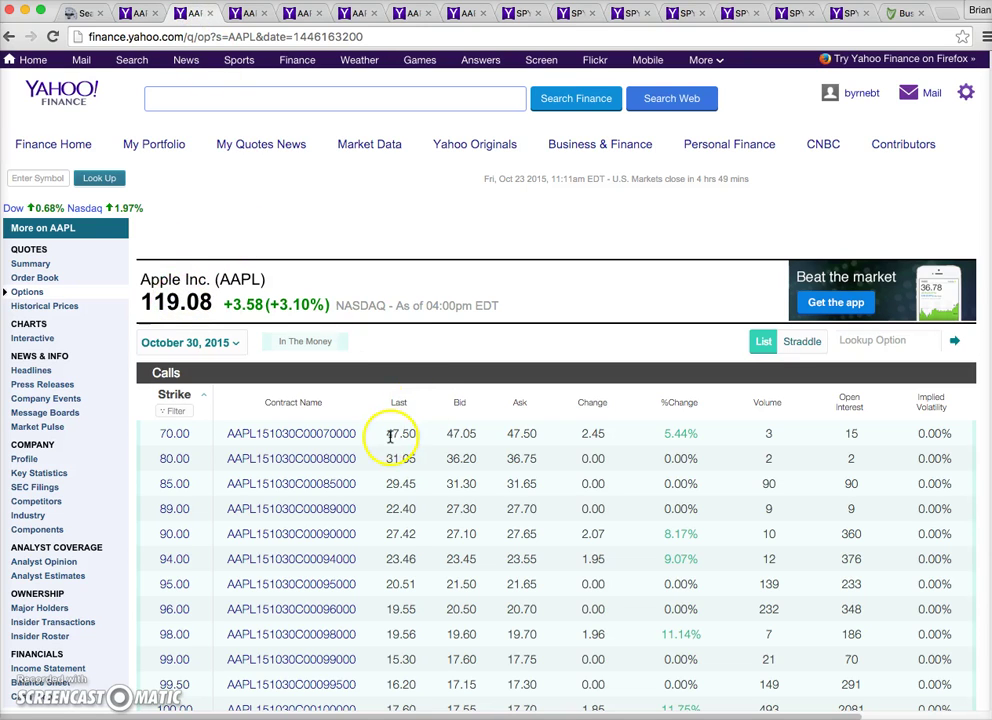
{"action": "scroll", "coordinate": [394, 368], "scroll_direction": "down", "scroll_amount": 5}
{"action": "scroll", "coordinate": [396, 443], "scroll_direction": "down", "scroll_amount": 15}
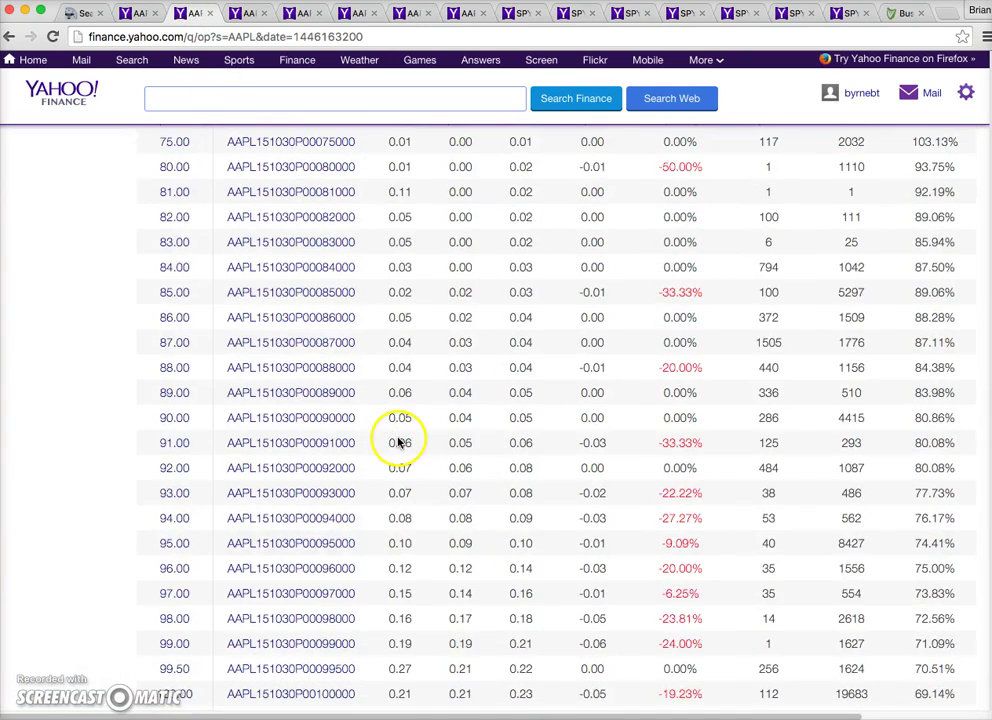
{"action": "scroll", "coordinate": [400, 443], "scroll_direction": "up", "scroll_amount": 12}
{"action": "scroll", "coordinate": [400, 443], "scroll_direction": "up", "scroll_amount": 10}
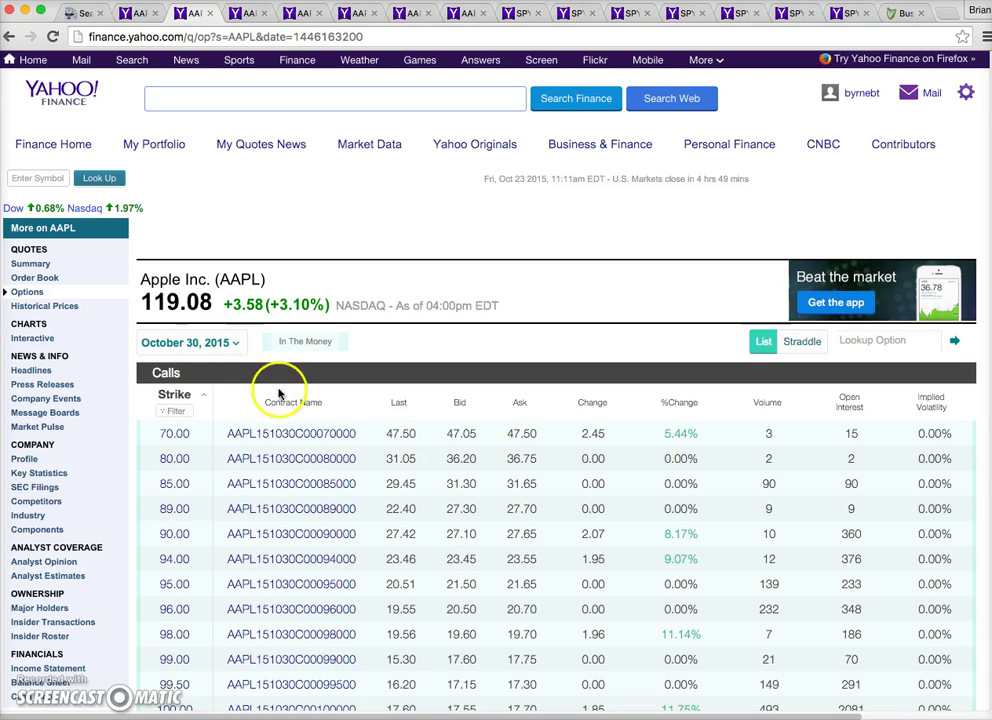
{"action": "scroll", "coordinate": [188, 396], "scroll_direction": "down", "scroll_amount": 5}
{"action": "scroll", "coordinate": [188, 394], "scroll_direction": "up", "scroll_amount": 5}
{"action": "scroll", "coordinate": [192, 398], "scroll_direction": "down", "scroll_amount": 3}
{"action": "scroll", "coordinate": [192, 398], "scroll_direction": "down", "scroll_amount": 5}
{"action": "scroll", "coordinate": [192, 398], "scroll_direction": "up", "scroll_amount": 6}
{"action": "scroll", "coordinate": [192, 398], "scroll_direction": "up", "scroll_amount": 2}
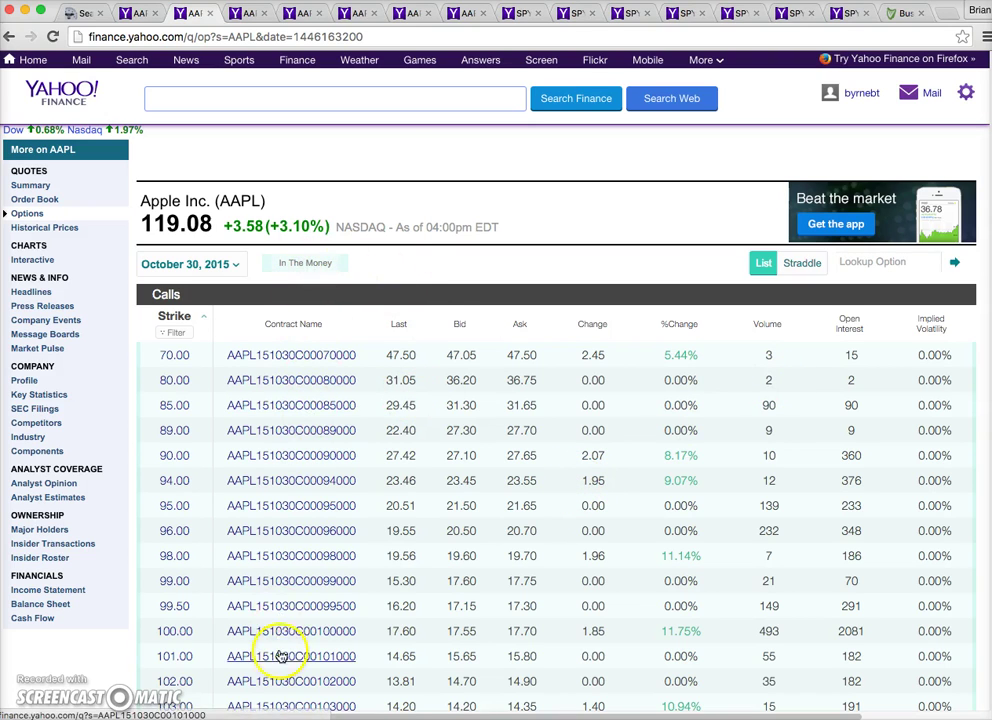
{"action": "scroll", "coordinate": [318, 555], "scroll_direction": "down", "scroll_amount": 3}
{"action": "scroll", "coordinate": [320, 553], "scroll_direction": "down", "scroll_amount": 6}
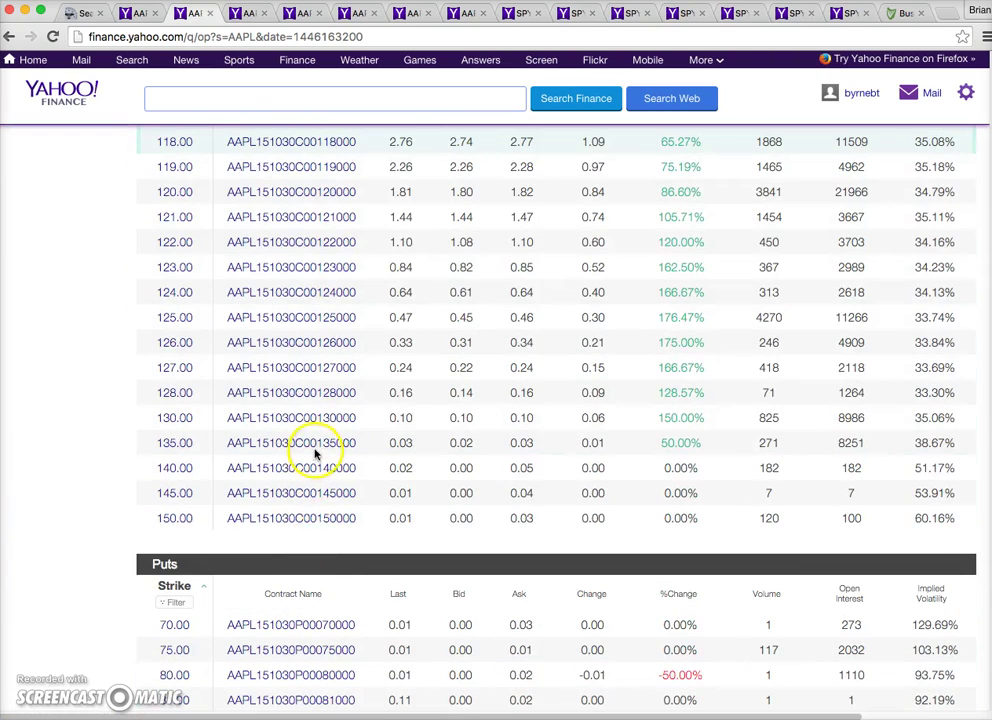
{"action": "scroll", "coordinate": [317, 454], "scroll_direction": "up", "scroll_amount": 1}
{"action": "scroll", "coordinate": [290, 420], "scroll_direction": "up", "scroll_amount": 1}
{"action": "scroll", "coordinate": [335, 478], "scroll_direction": "down", "scroll_amount": 3}
{"action": "scroll", "coordinate": [338, 480], "scroll_direction": "down", "scroll_amount": 2}
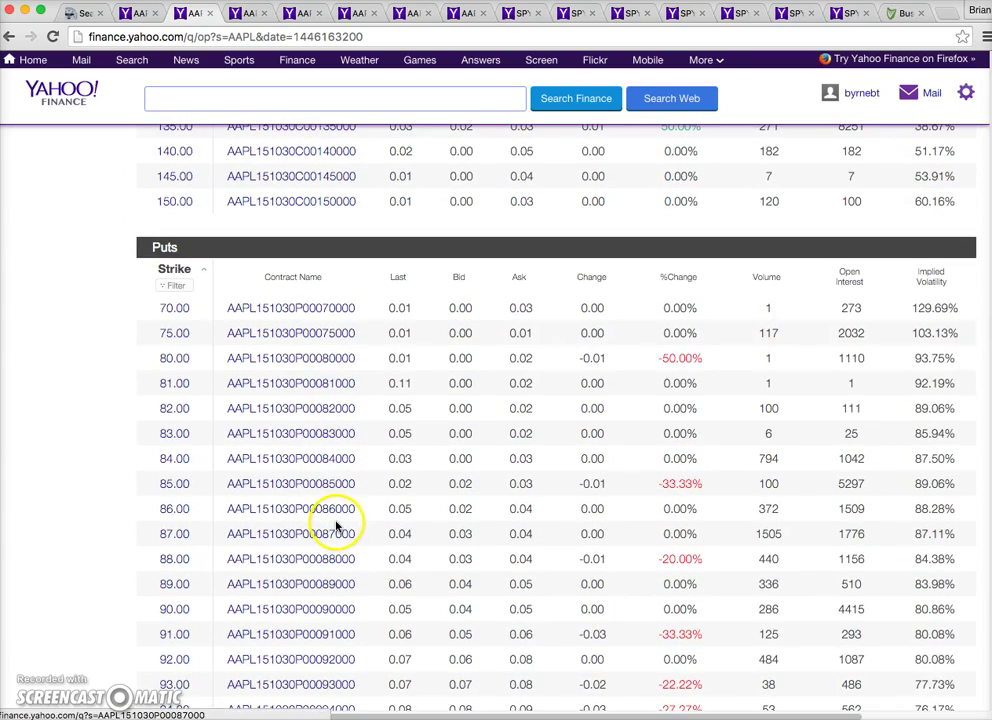
{"action": "scroll", "coordinate": [318, 525], "scroll_direction": "down", "scroll_amount": 1}
{"action": "scroll", "coordinate": [337, 523], "scroll_direction": "down", "scroll_amount": 15}
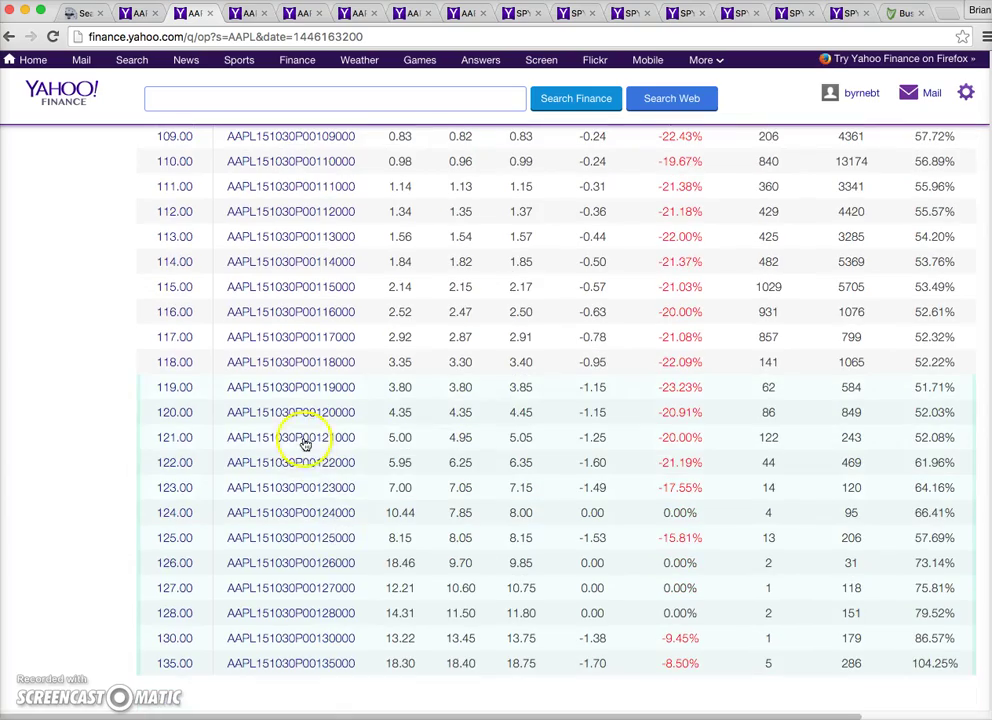
{"action": "scroll", "coordinate": [360, 560], "scroll_direction": "up", "scroll_amount": 20}
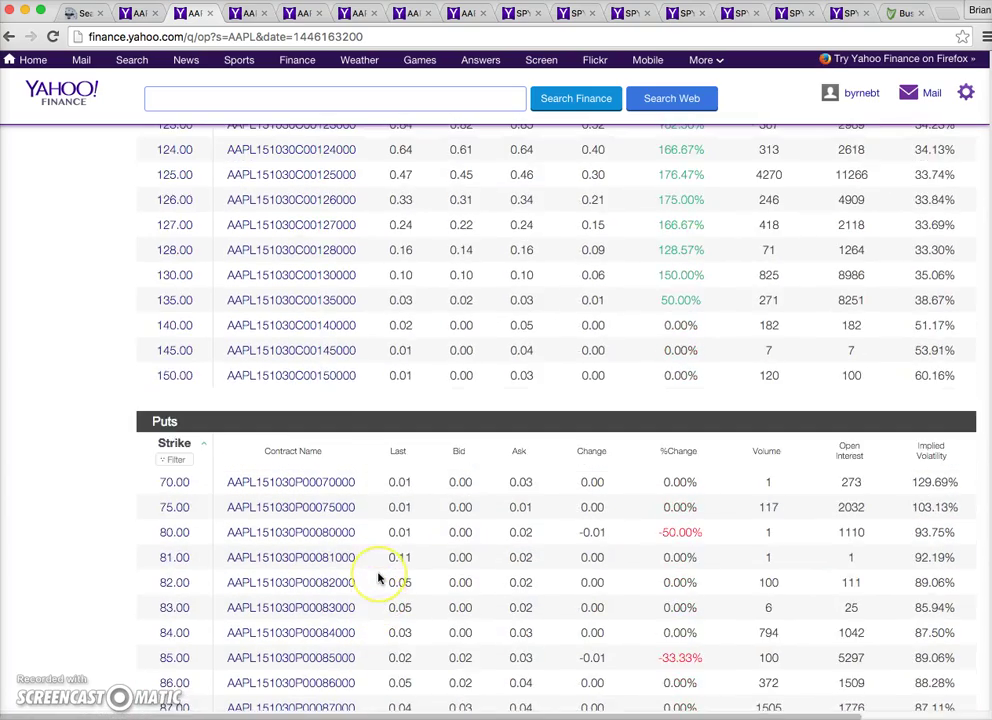
{"action": "scroll", "coordinate": [378, 578], "scroll_direction": "up", "scroll_amount": 5}
{"action": "scroll", "coordinate": [760, 478], "scroll_direction": "up", "scroll_amount": 6}
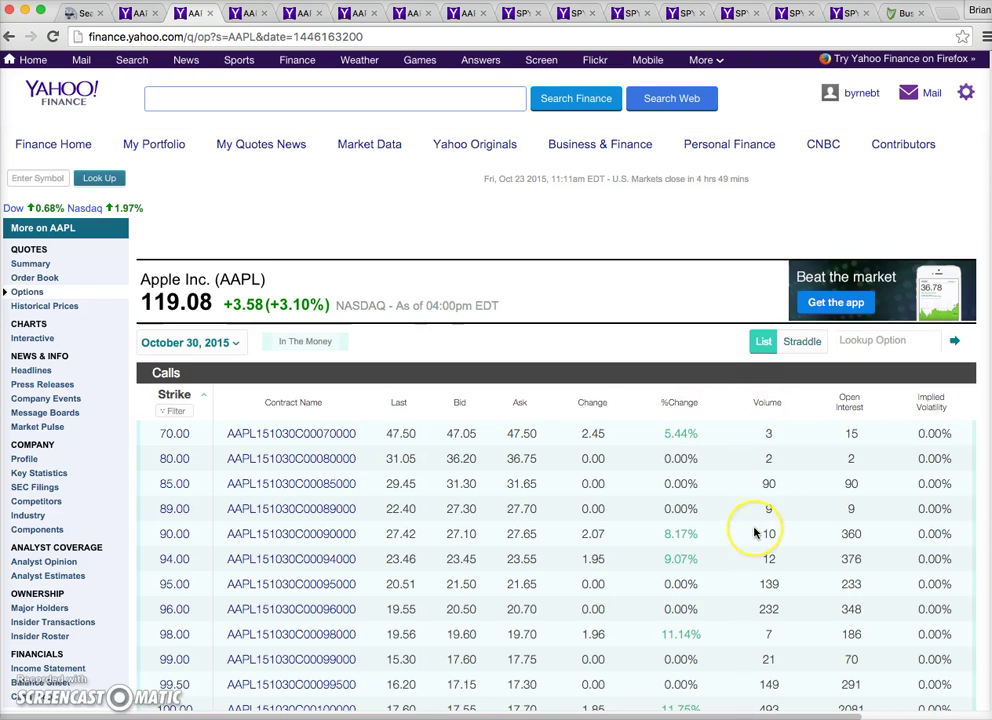
{"action": "scroll", "coordinate": [755, 532], "scroll_direction": "down", "scroll_amount": 1}
{"action": "scroll", "coordinate": [755, 532], "scroll_direction": "down", "scroll_amount": 5}
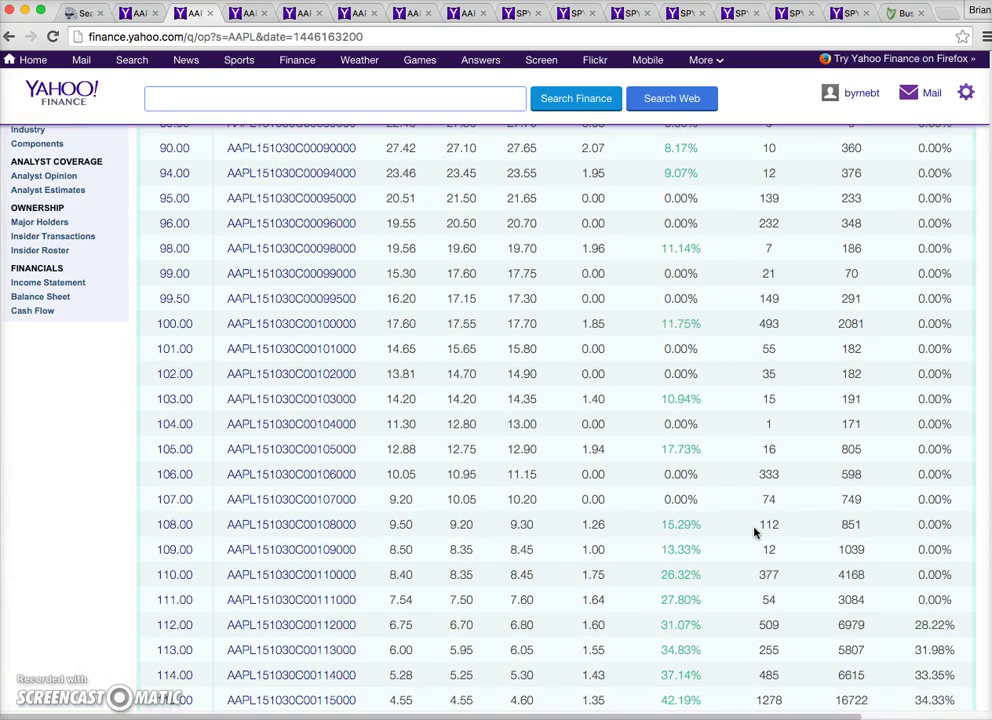
{"action": "scroll", "coordinate": [755, 532], "scroll_direction": "down", "scroll_amount": 1}
{"action": "scroll", "coordinate": [775, 560], "scroll_direction": "down", "scroll_amount": 2}
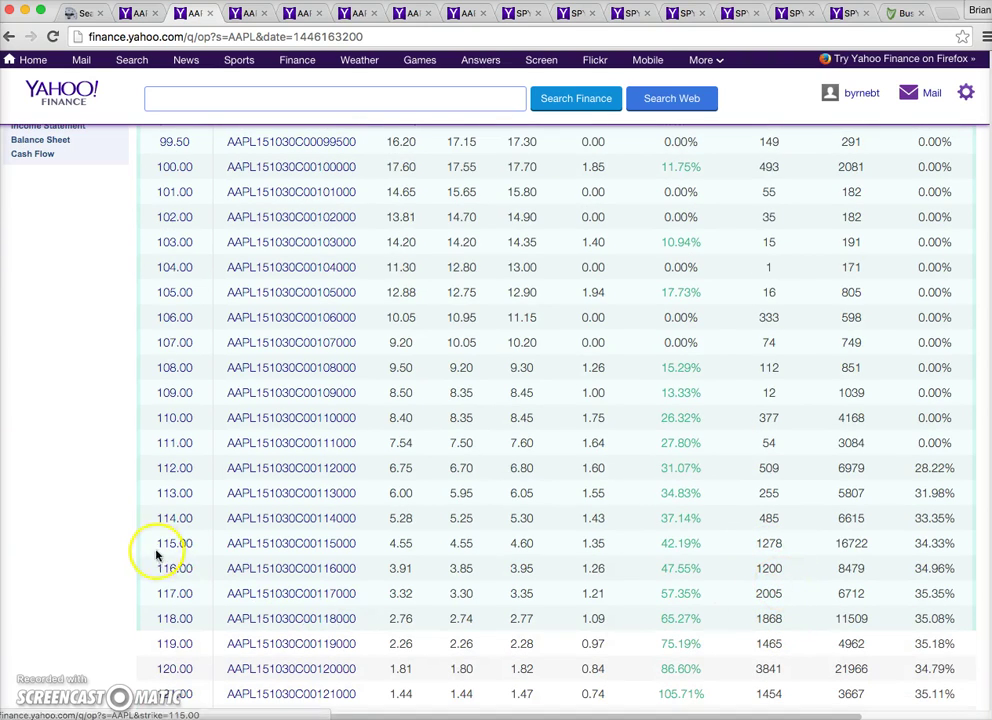
{"action": "scroll", "coordinate": [332, 476], "scroll_direction": "up", "scroll_amount": 10}
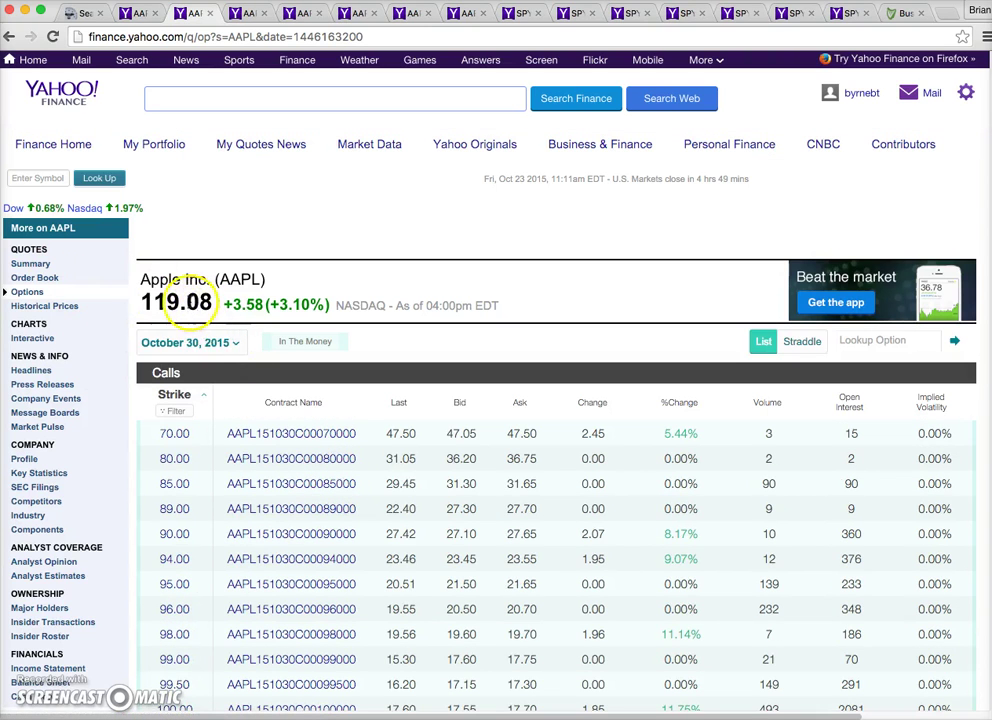
{"action": "scroll", "coordinate": [472, 556], "scroll_direction": "down", "scroll_amount": 10}
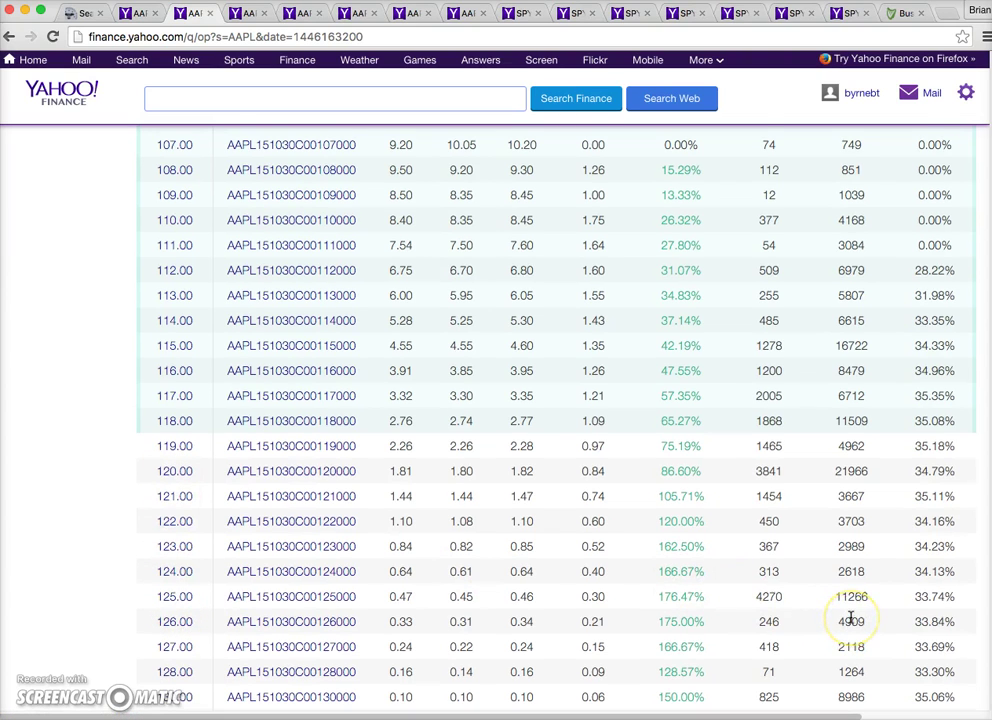
{"action": "scroll", "coordinate": [850, 618], "scroll_direction": "up", "scroll_amount": 2}
{"action": "scroll", "coordinate": [851, 600], "scroll_direction": "up", "scroll_amount": 4}
{"action": "scroll", "coordinate": [852, 565], "scroll_direction": "down", "scroll_amount": 10}
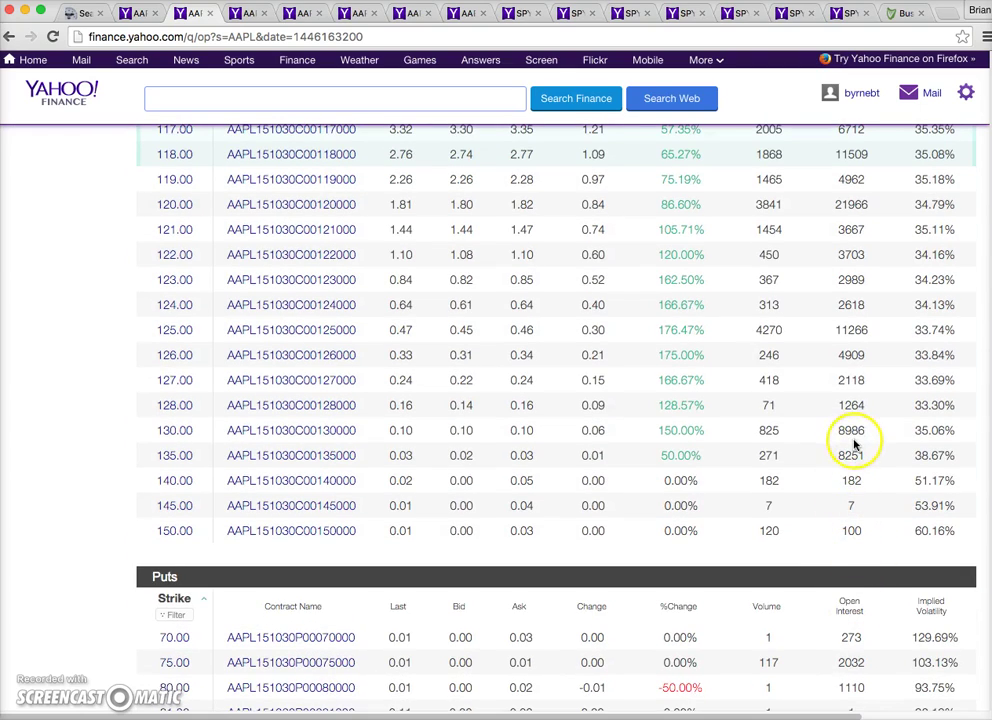
{"action": "scroll", "coordinate": [853, 443], "scroll_direction": "up", "scroll_amount": 15}
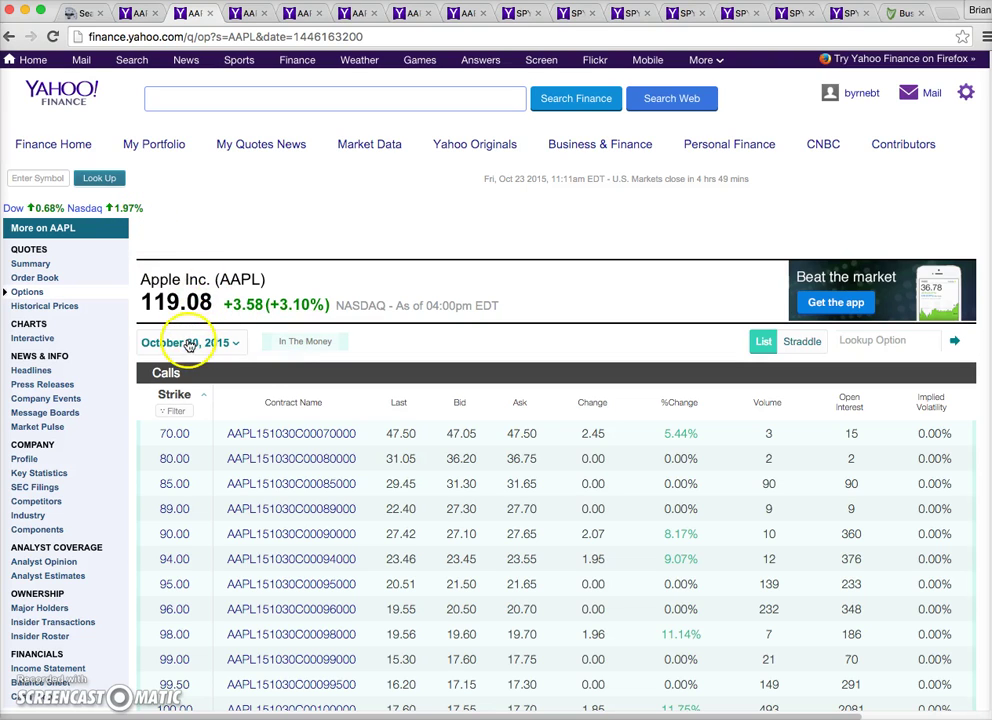
- Page through the Nov 27, Dec 18, Feb 19, Apr 15 and Jun 17 AAPL option chains
{"action": "left_click", "coordinate": [240, 13]}
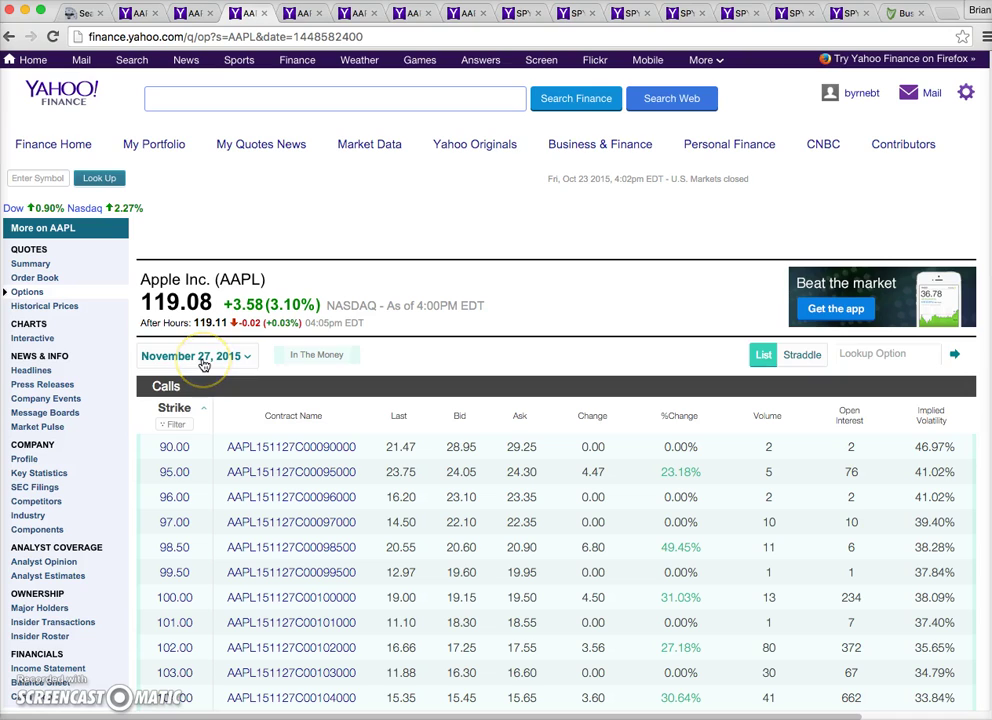
{"action": "left_click", "coordinate": [306, 20]}
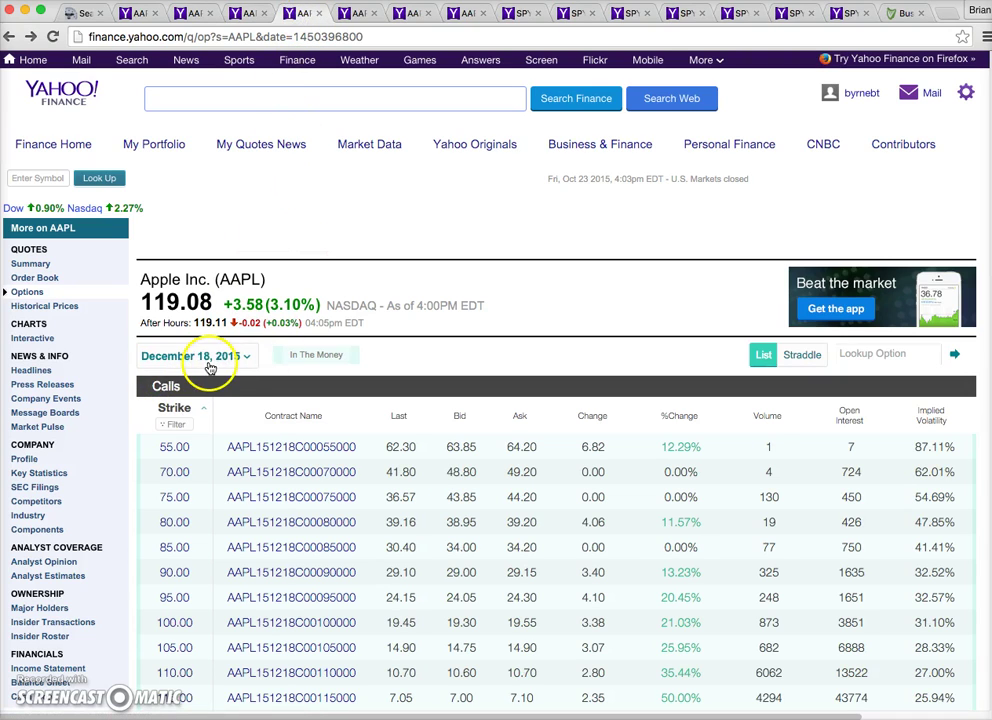
{"action": "left_click", "coordinate": [357, 15]}
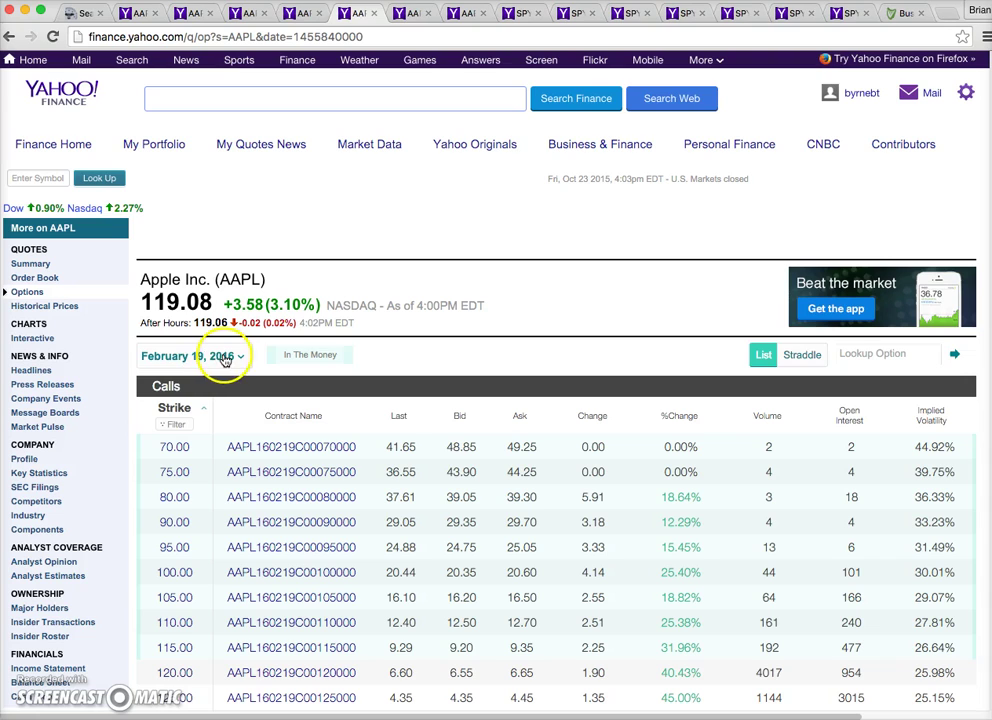
{"action": "left_click", "coordinate": [418, 17]}
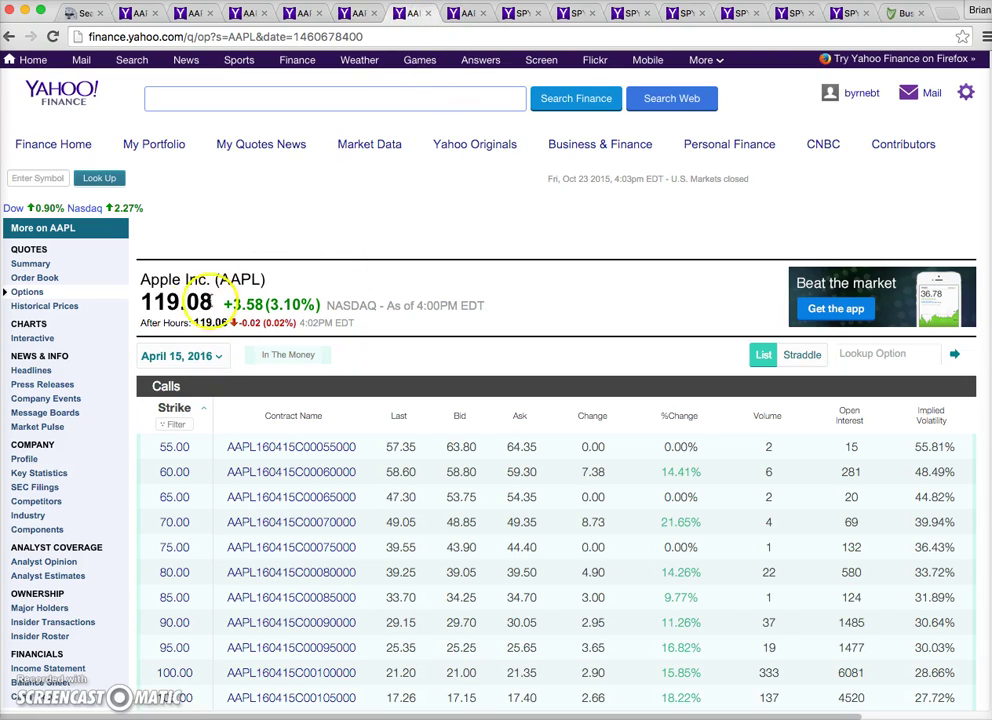
{"action": "scroll", "coordinate": [638, 443], "scroll_direction": "down", "scroll_amount": 5}
{"action": "scroll", "coordinate": [638, 441], "scroll_direction": "up", "scroll_amount": 5}
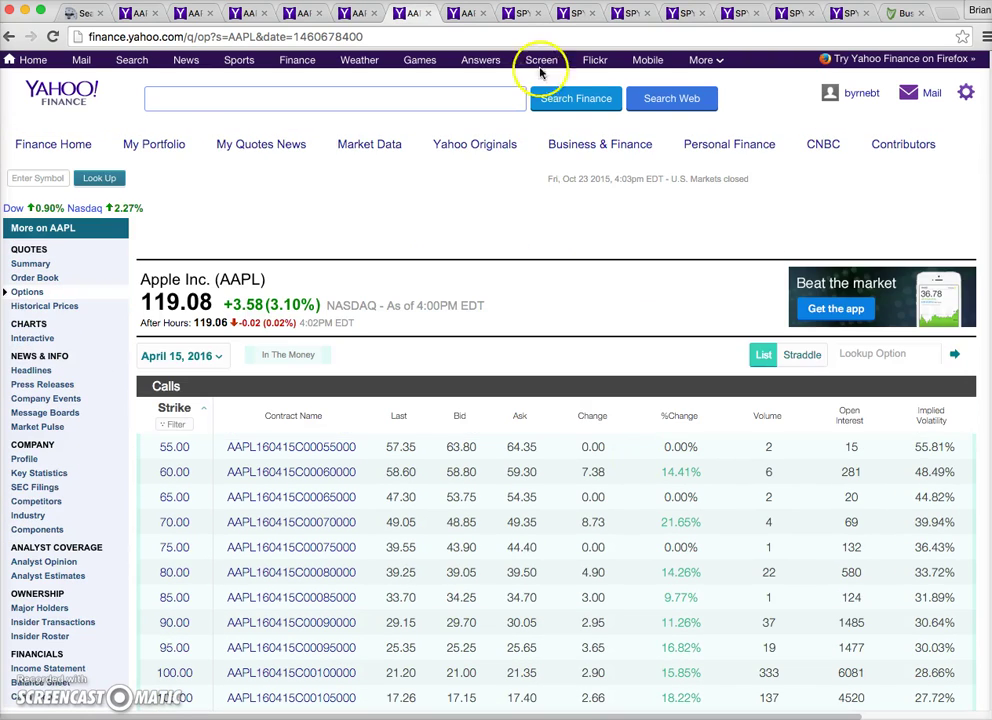
{"action": "left_click", "coordinate": [461, 15]}
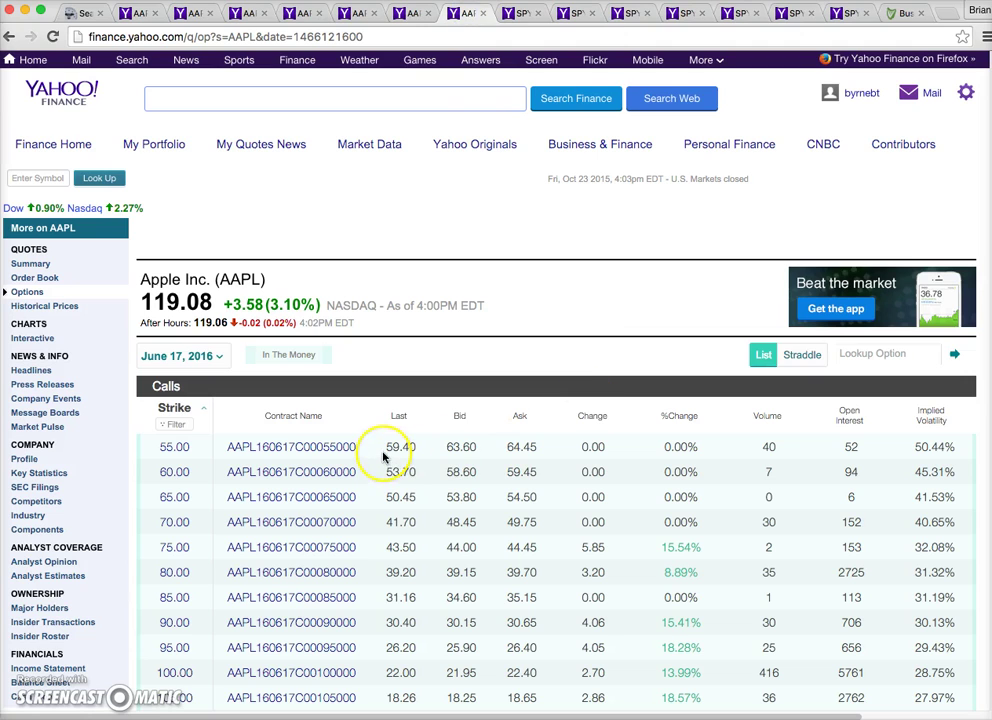
- Scroll through the June 17, 2016 AAPL calls and puts, then return to the Excel workbook
{"action": "scroll", "coordinate": [383, 455], "scroll_direction": "down", "scroll_amount": 3}
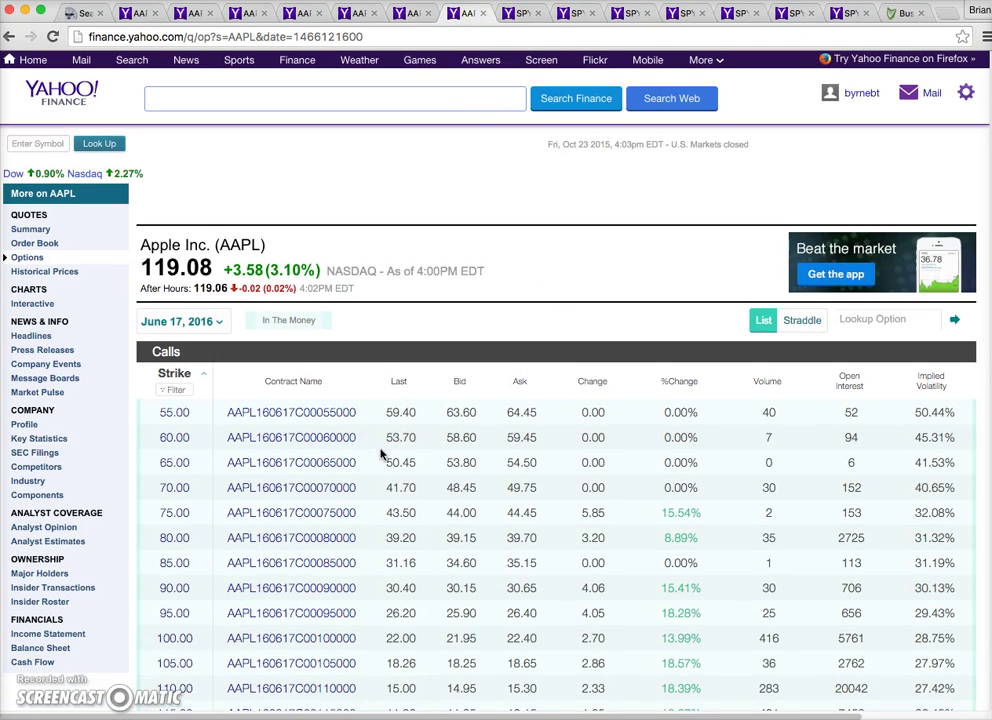
{"action": "left_click", "coordinate": [176, 245]}
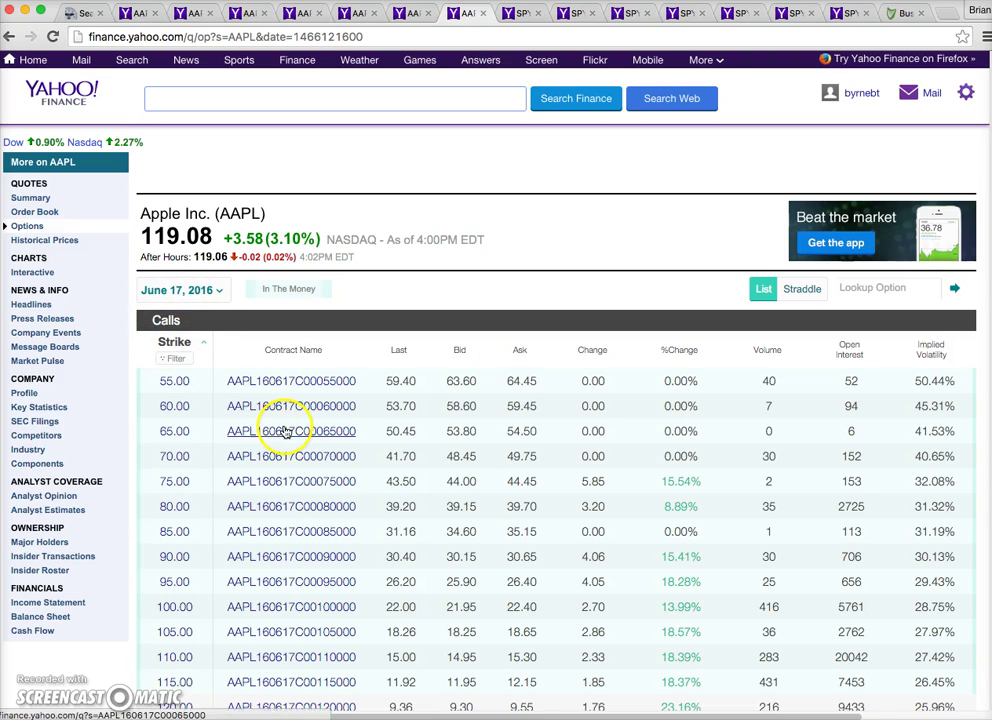
{"action": "scroll", "coordinate": [283, 432], "scroll_direction": "down", "scroll_amount": 4}
{"action": "scroll", "coordinate": [285, 432], "scroll_direction": "up", "scroll_amount": 6}
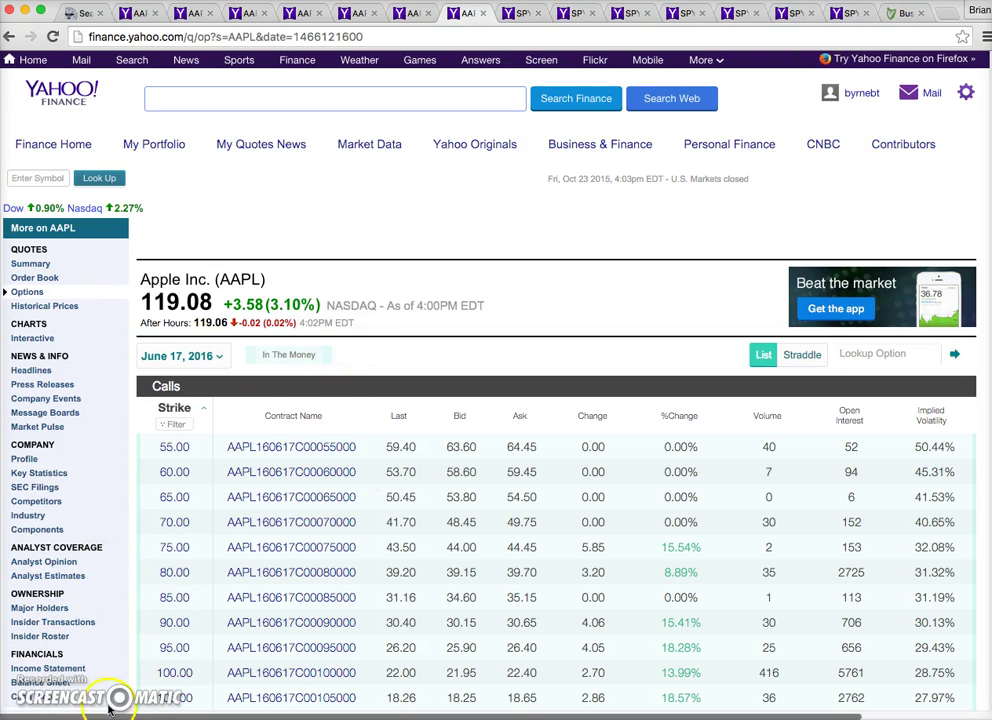
{"action": "scroll", "coordinate": [365, 505], "scroll_direction": "down", "scroll_amount": 15}
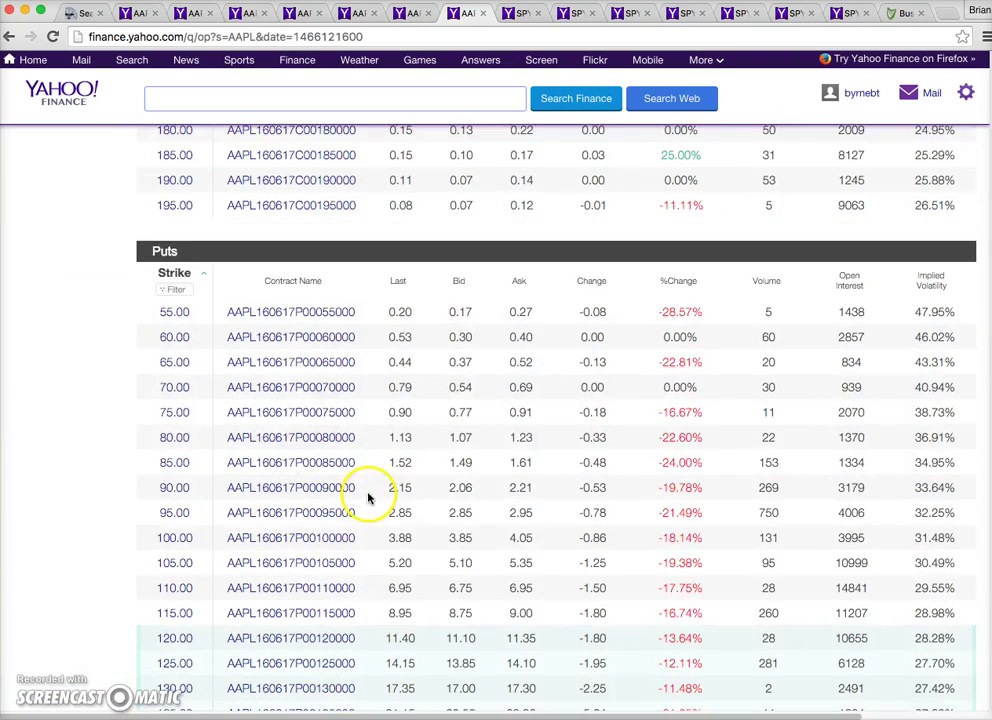
{"action": "scroll", "coordinate": [368, 492], "scroll_direction": "up", "scroll_amount": 15}
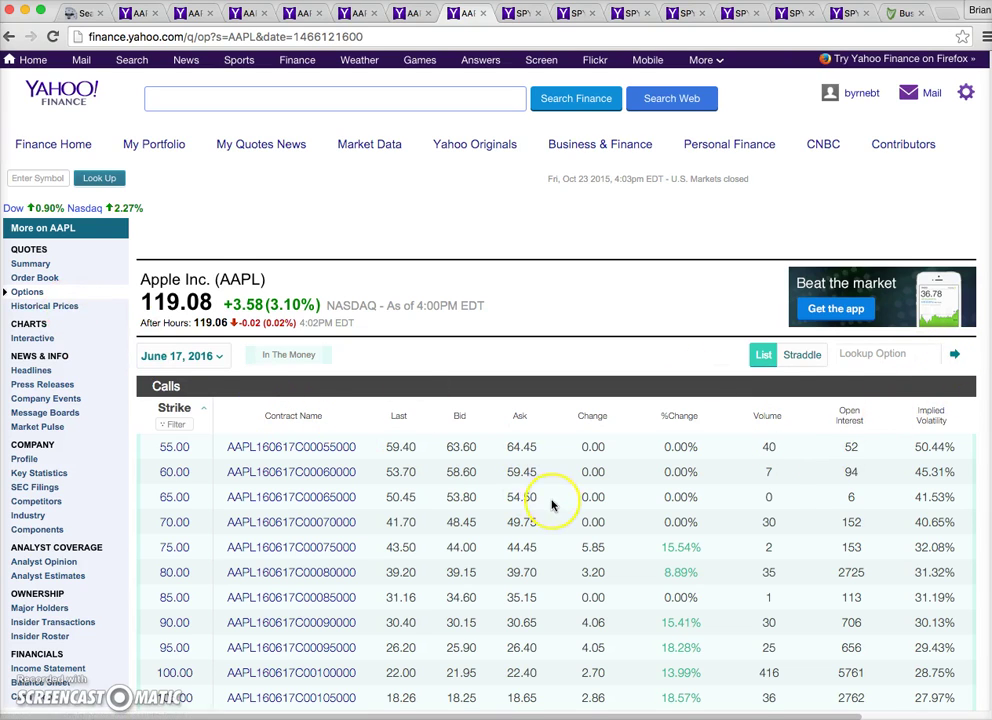
{"action": "scroll", "coordinate": [553, 506], "scroll_direction": "down", "scroll_amount": 20}
{"action": "scroll", "coordinate": [553, 506], "scroll_direction": "down", "scroll_amount": 2}
{"action": "scroll", "coordinate": [553, 506], "scroll_direction": "up", "scroll_amount": 20}
{"action": "left_click", "coordinate": [768, 437]}
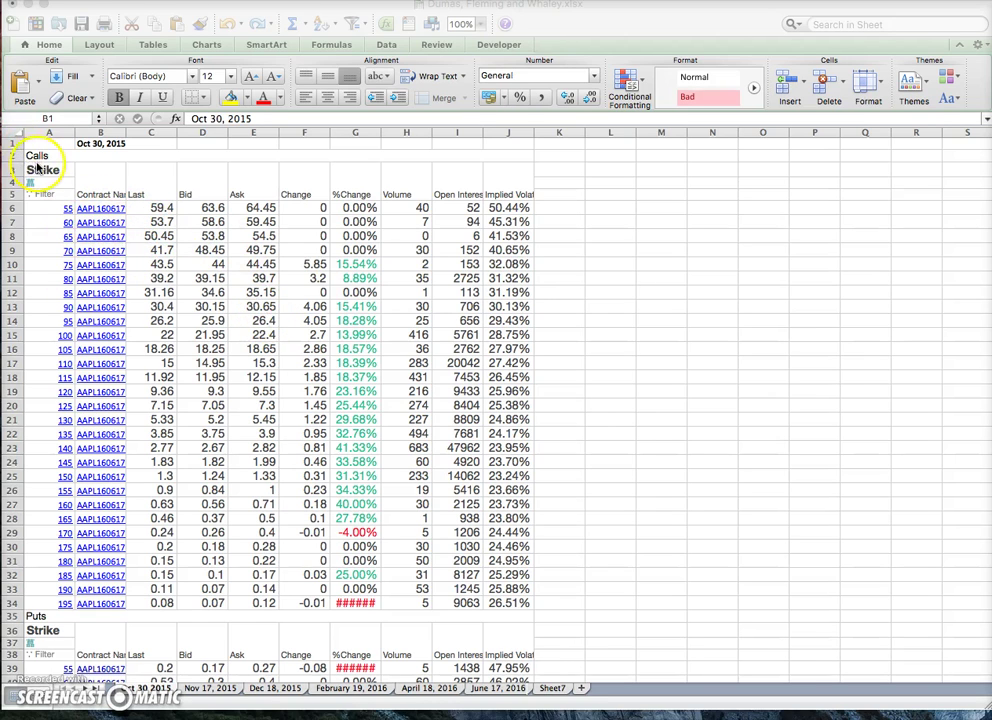
- Enter today's date, 'Oct 23, 2015.', in cell K2 of the Oct 30, 2015 sheet
{"action": "left_click", "coordinate": [36, 157]}
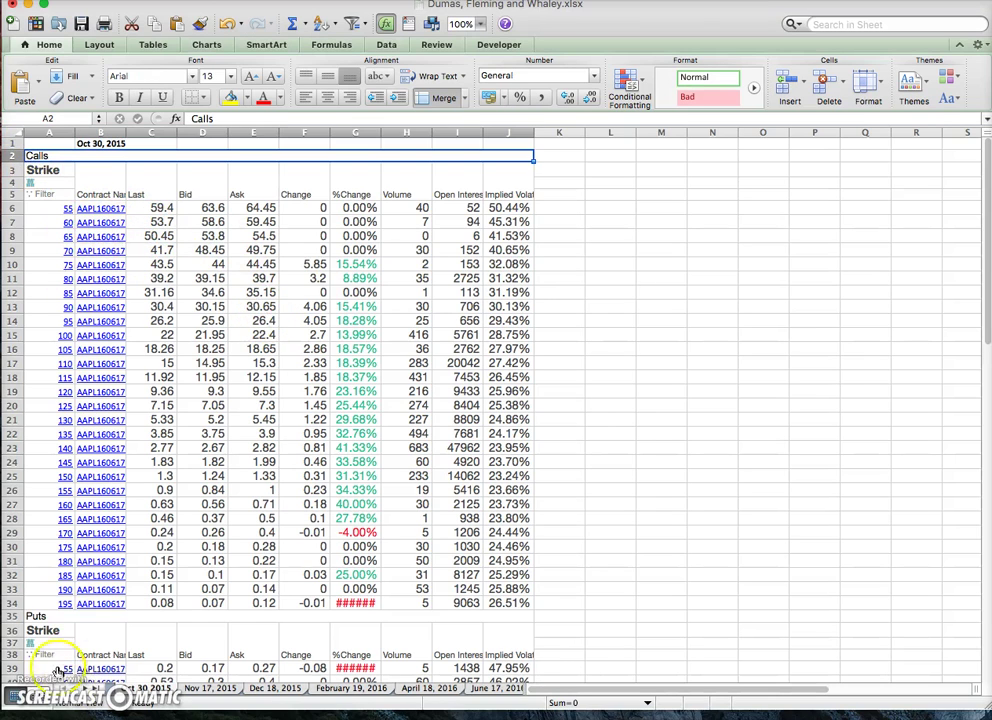
{"action": "left_click", "coordinate": [30, 617]}
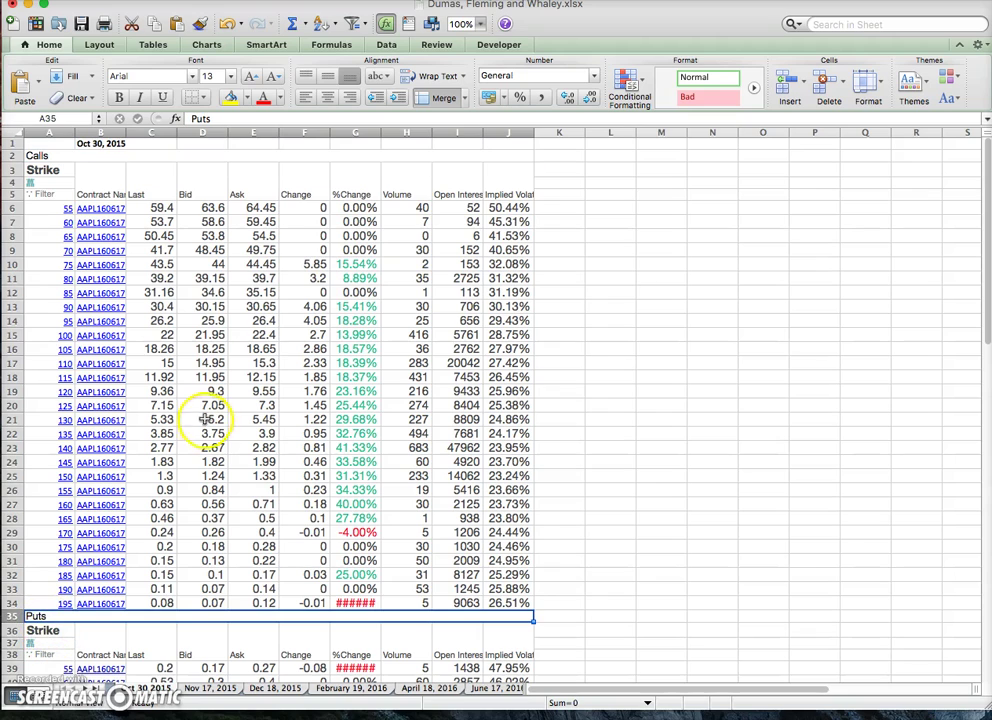
{"action": "left_click", "coordinate": [100, 143]}
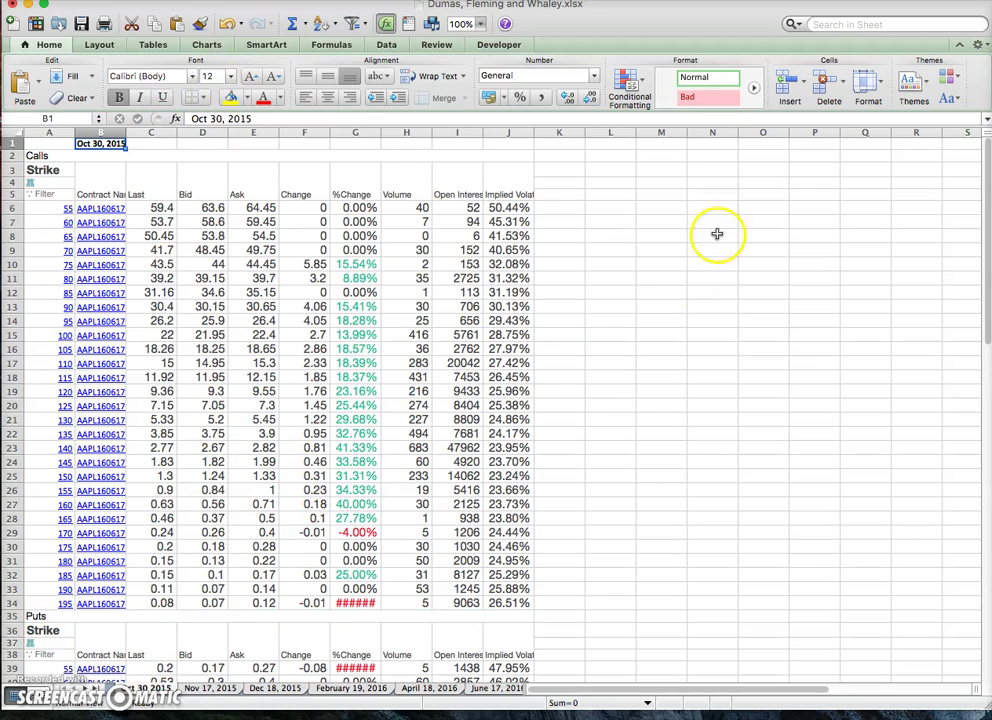
{"action": "left_click", "coordinate": [571, 157]}
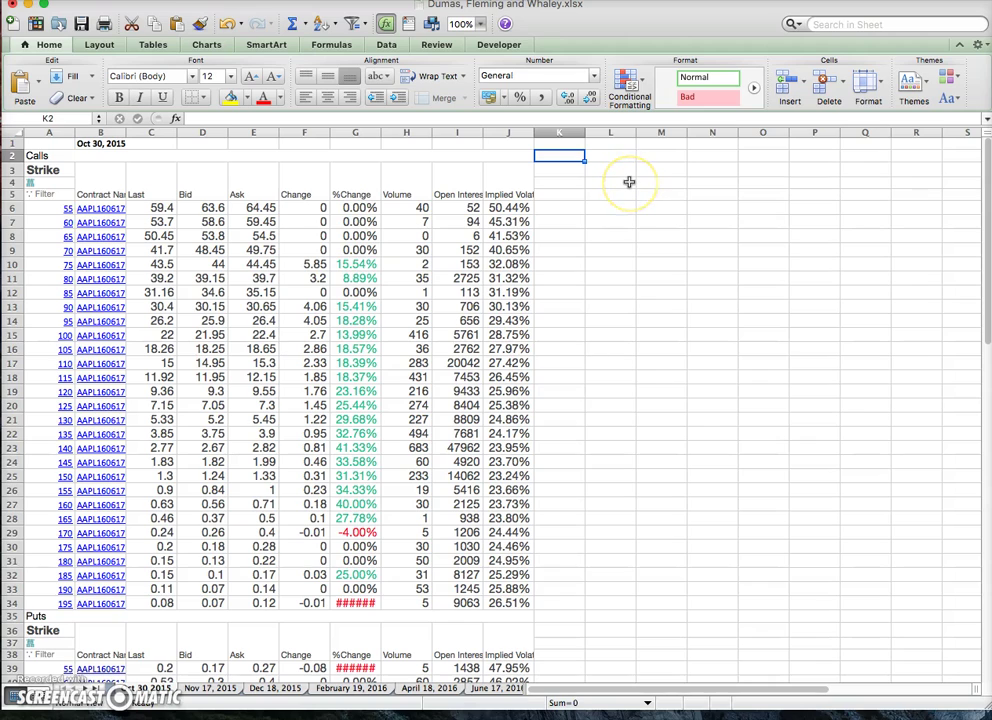
{"action": "type", "text": "Oct 23, 2015."}
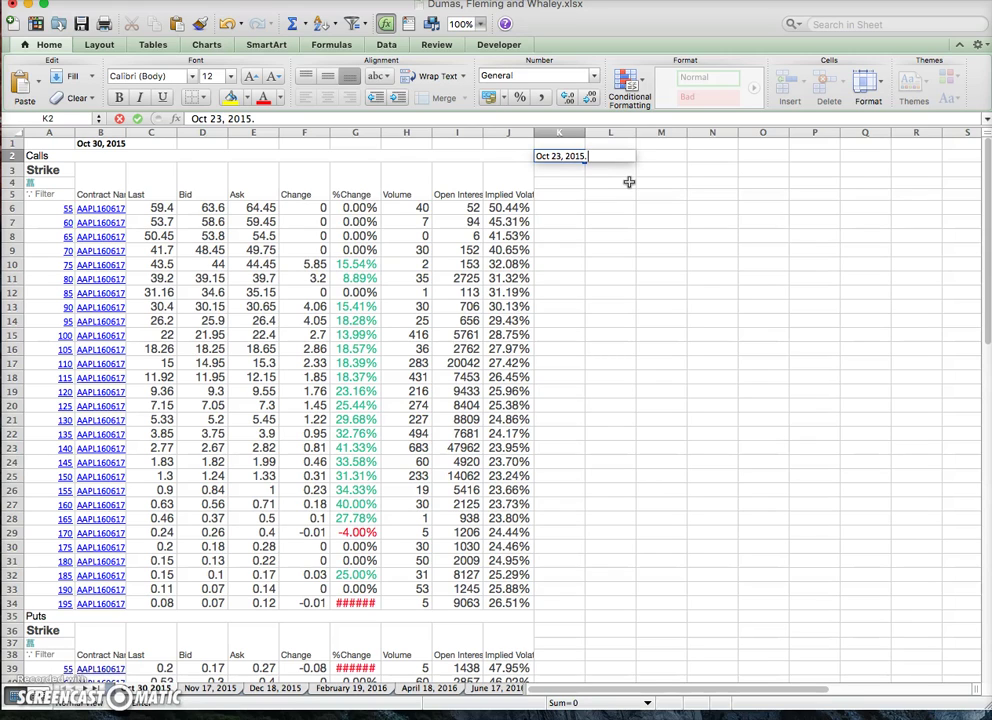
{"action": "key", "text": "Return"}
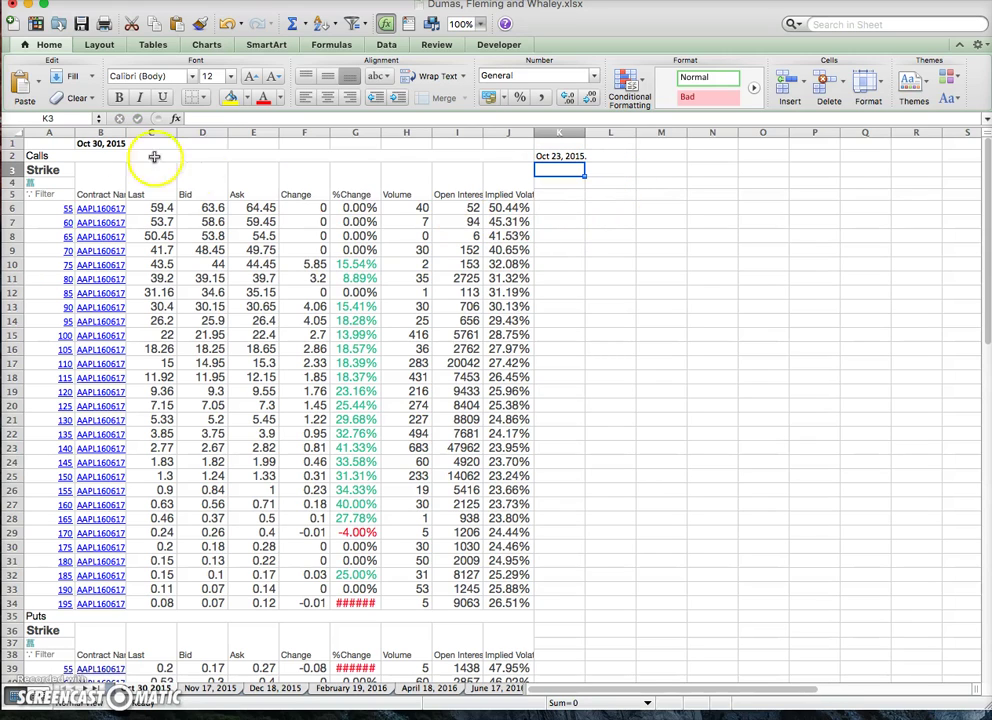
{"action": "left_click", "coordinate": [113, 145]}
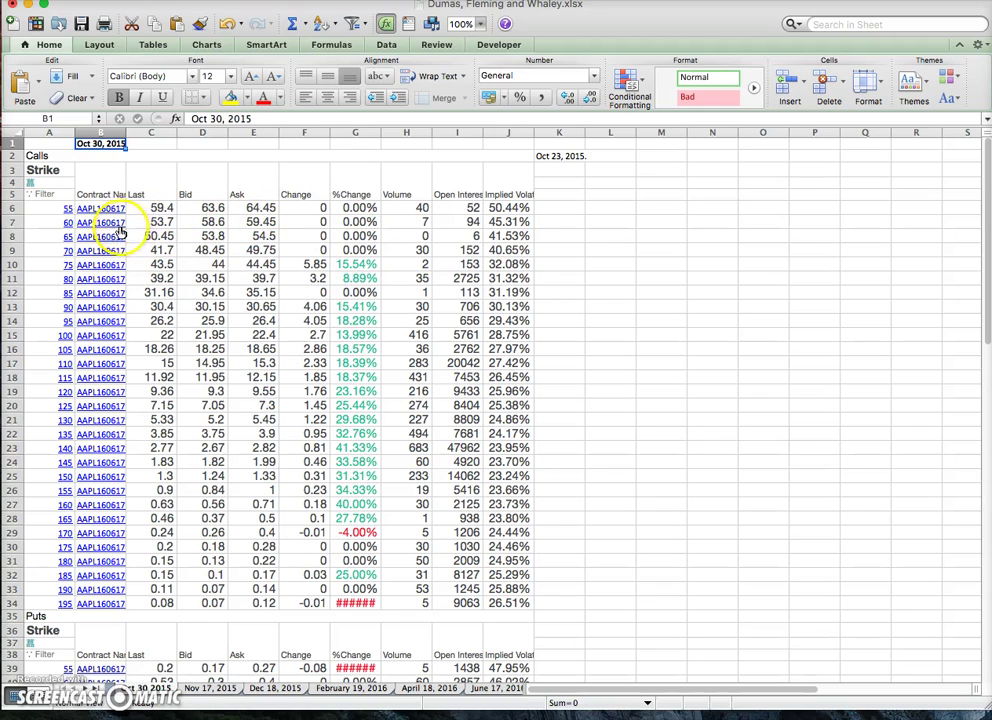
{"action": "left_click", "coordinate": [155, 207]}
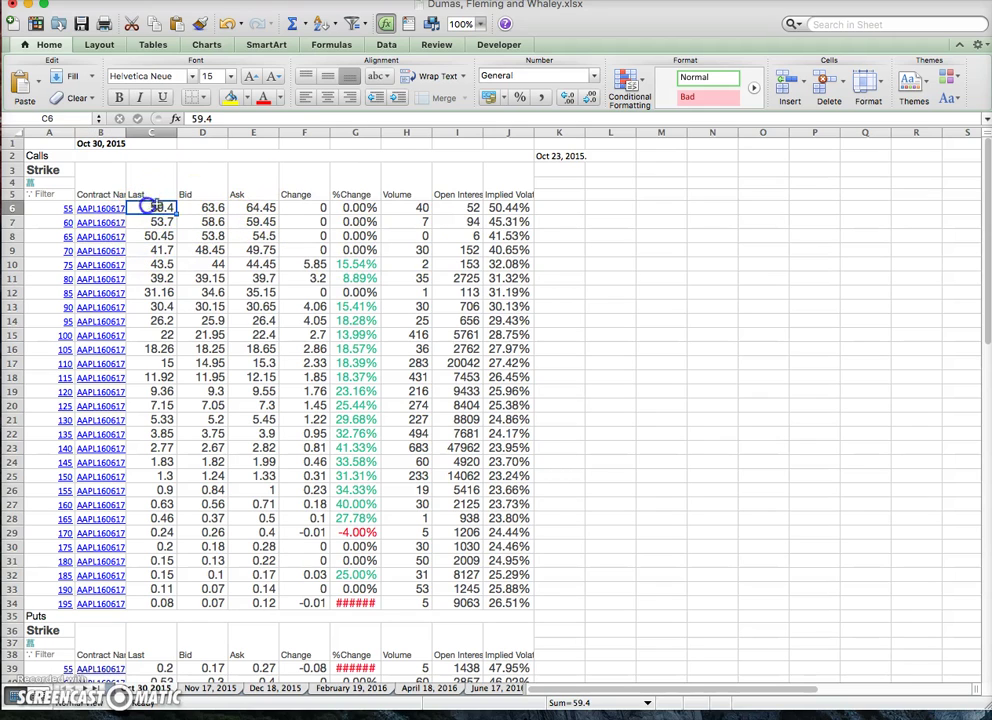
{"action": "left_click", "coordinate": [205, 206]}
{"action": "left_click", "coordinate": [155, 206]}
{"action": "left_click", "coordinate": [186, 204]}
{"action": "left_click", "coordinate": [239, 204]}
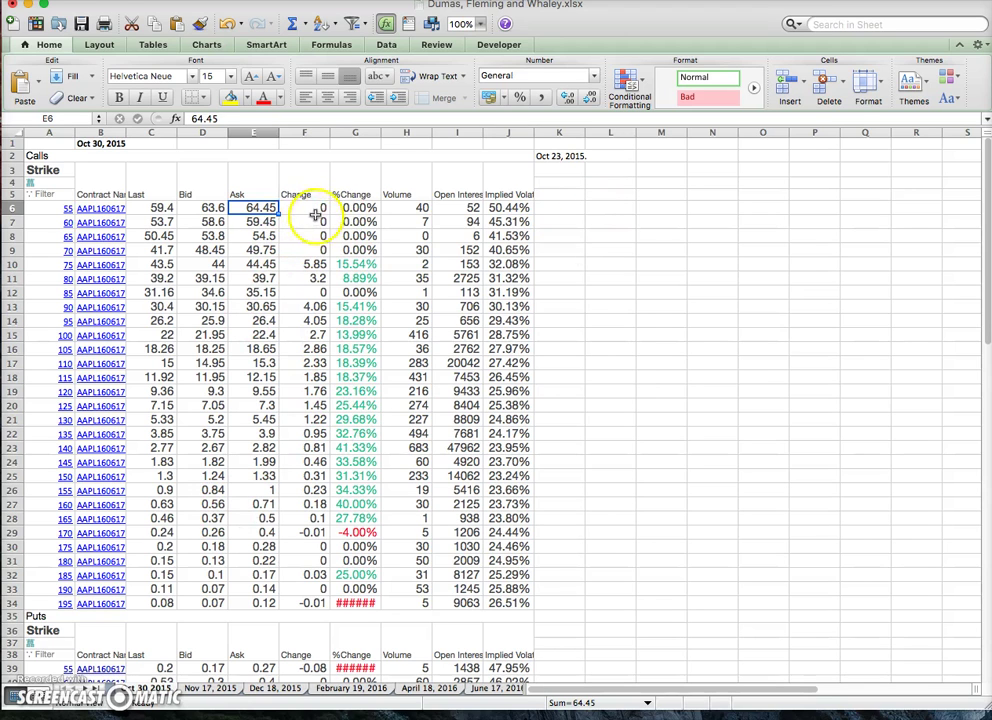
{"action": "scroll", "coordinate": [365, 315], "scroll_direction": "down", "scroll_amount": 4}
{"action": "scroll", "coordinate": [365, 328], "scroll_direction": "up", "scroll_amount": 4}
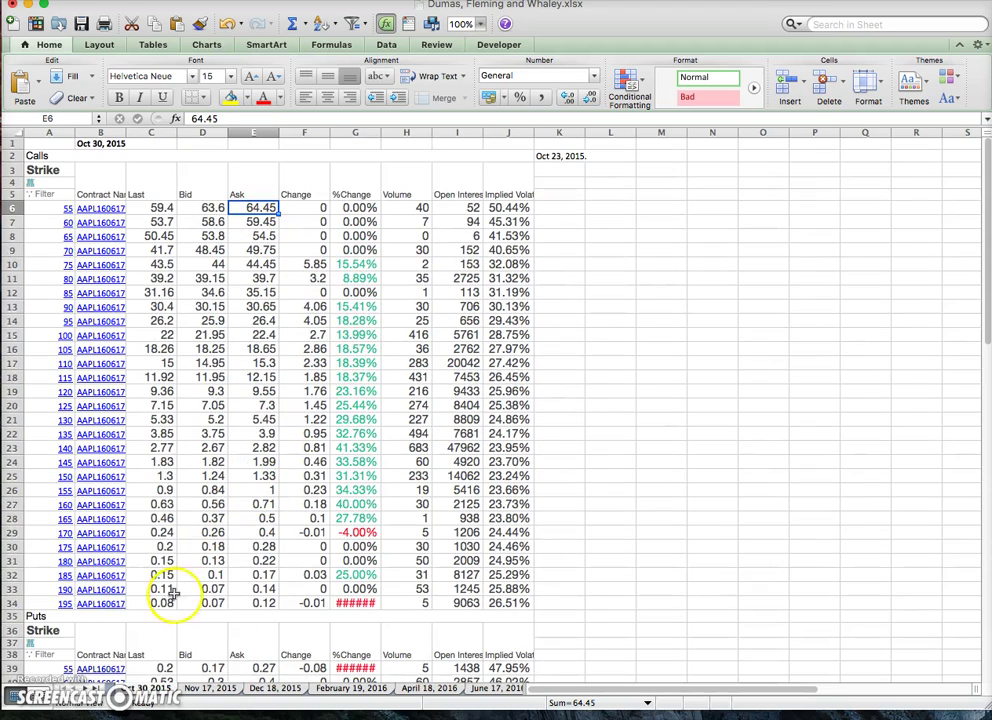
- Widen column G (%Change) on the Dec 18, 2015 and February 19, 2016 sheets
{"action": "left_click", "coordinate": [200, 689]}
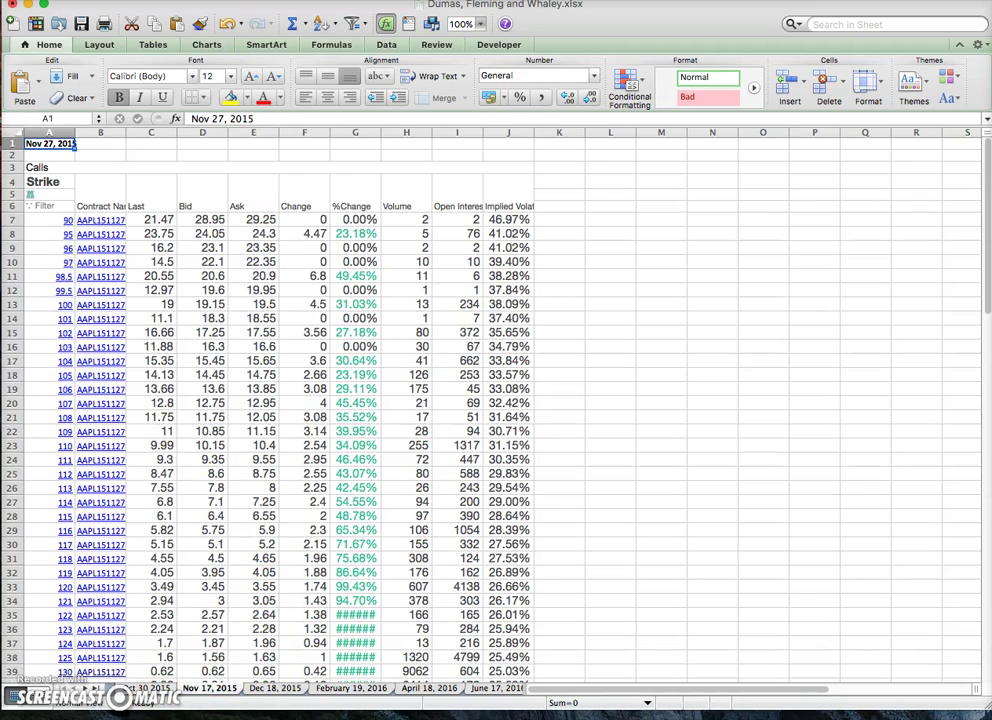
{"action": "left_click", "coordinate": [275, 690]}
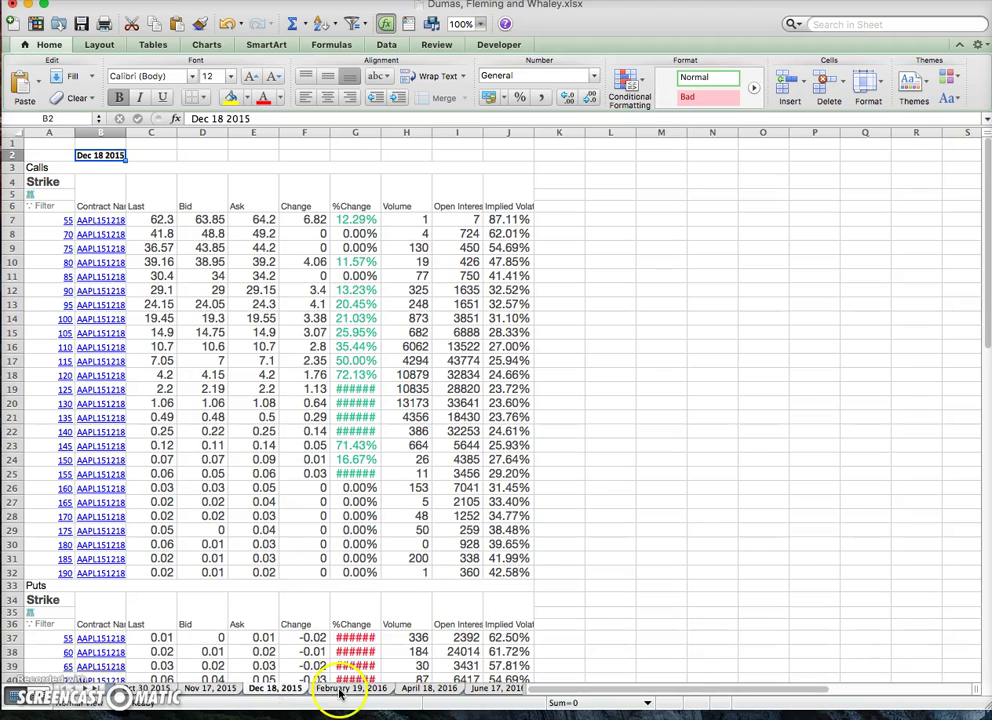
{"action": "left_click", "coordinate": [359, 133]}
{"action": "left_click_drag", "start_coordinate": [381, 133], "coordinate": [402, 135]}
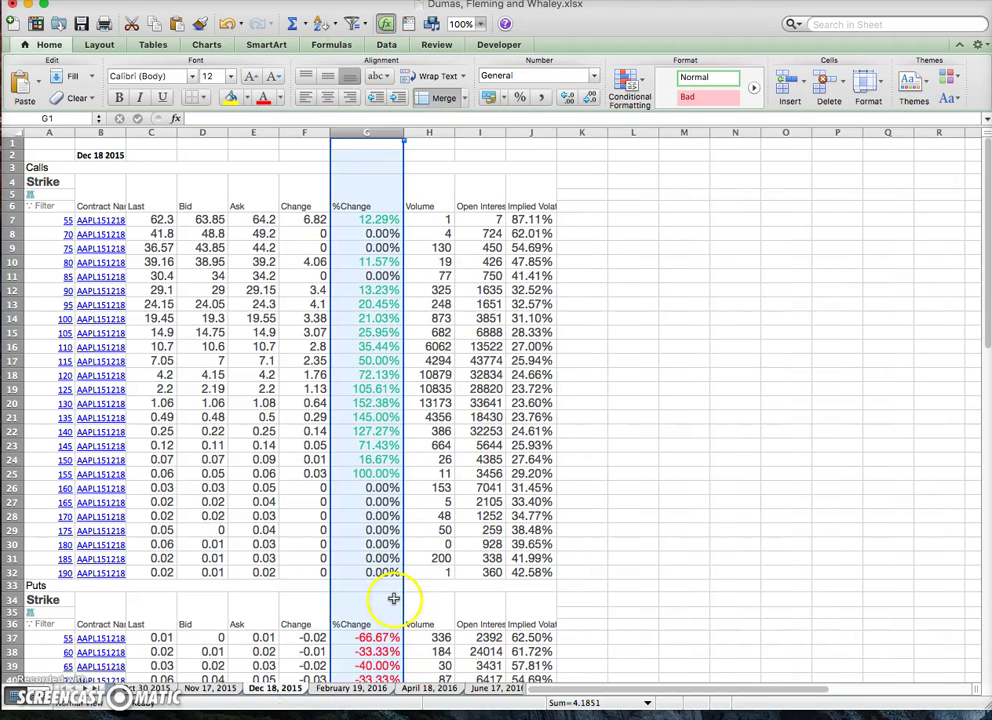
{"action": "left_click", "coordinate": [383, 691]}
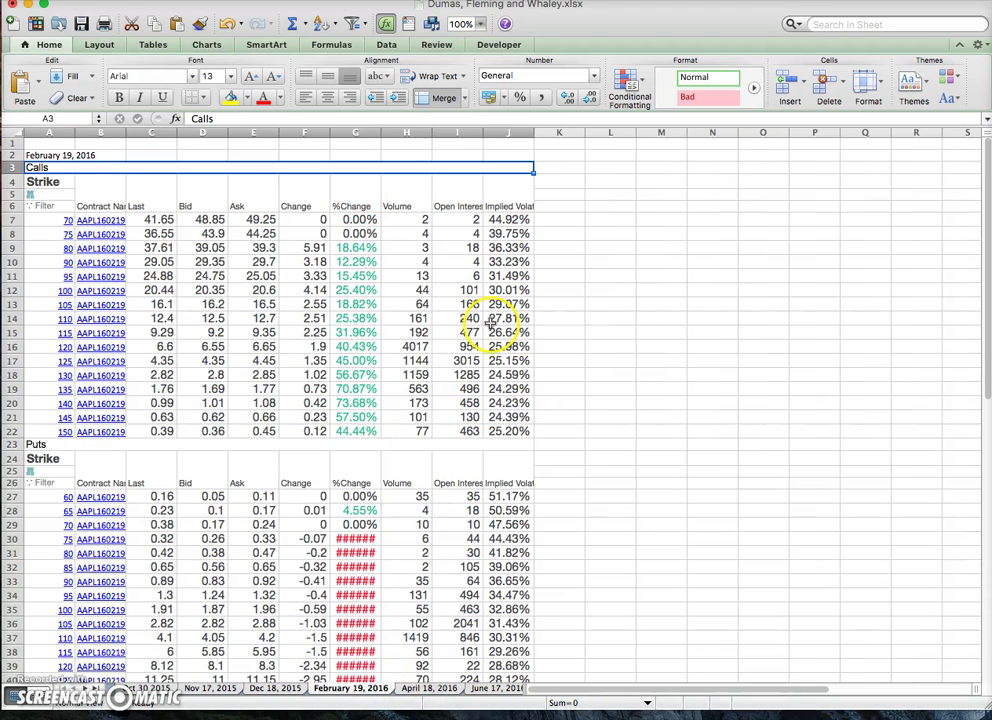
{"action": "left_click", "coordinate": [366, 133]}
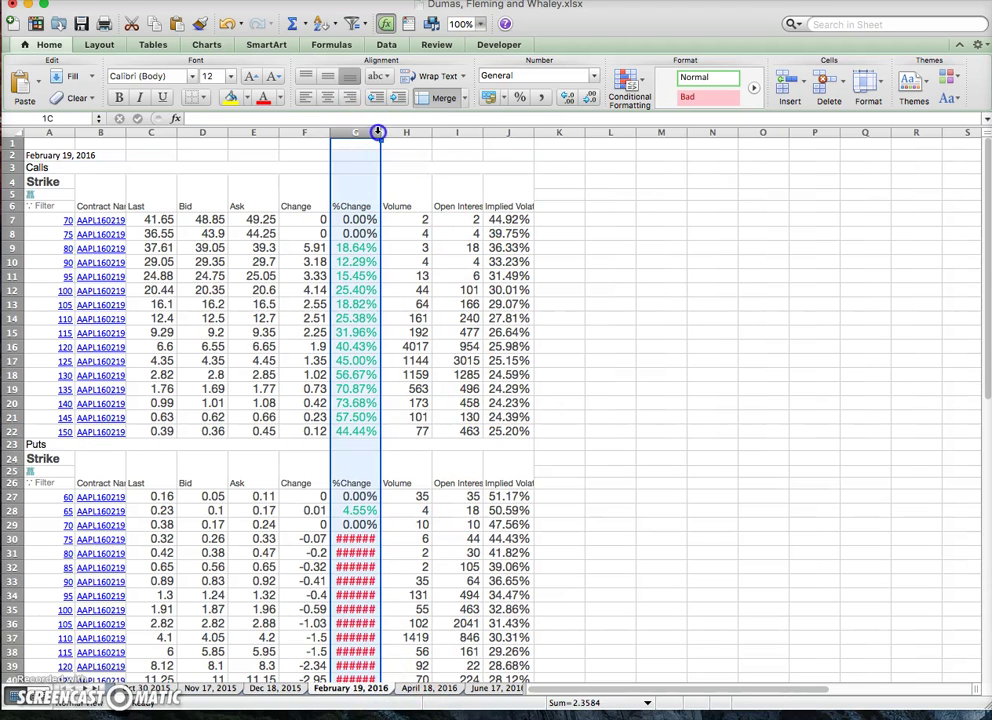
{"action": "left_click_drag", "start_coordinate": [378, 133], "coordinate": [398, 133]}
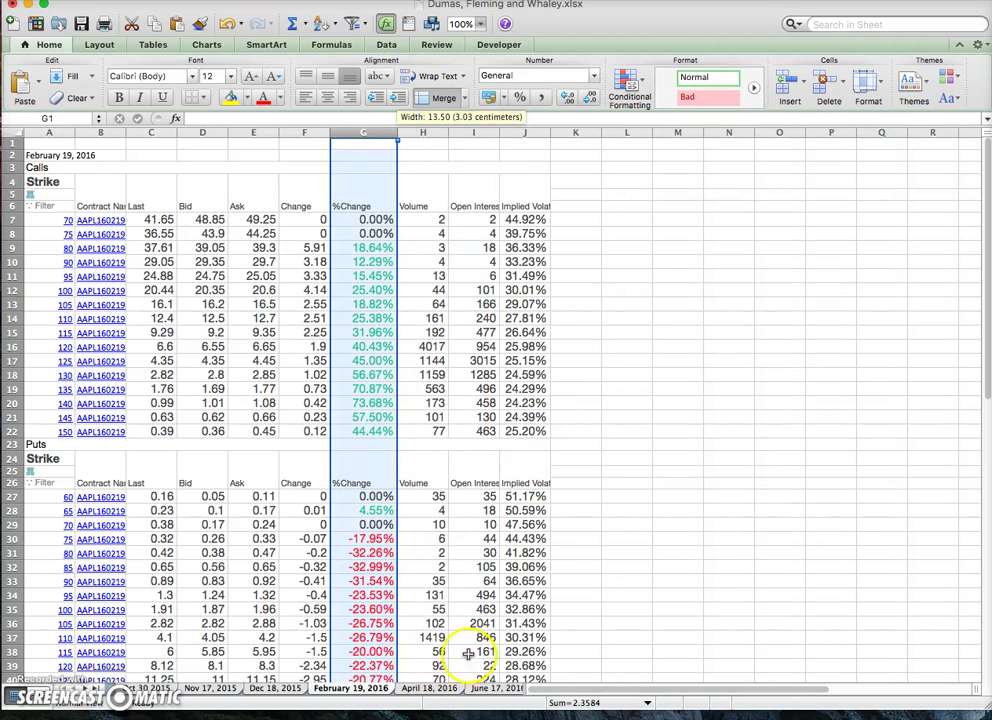
{"action": "left_click", "coordinate": [426, 690]}
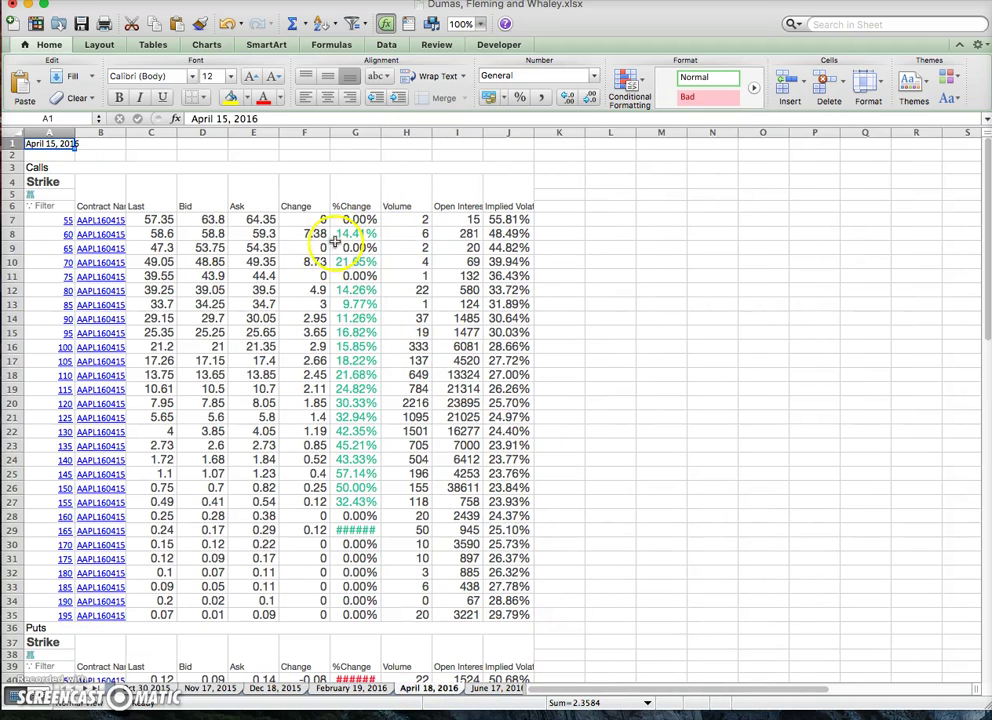
- On the June 17, 2016 sheet, widen the %Change column and bold the date cell
{"action": "left_click", "coordinate": [496, 690]}
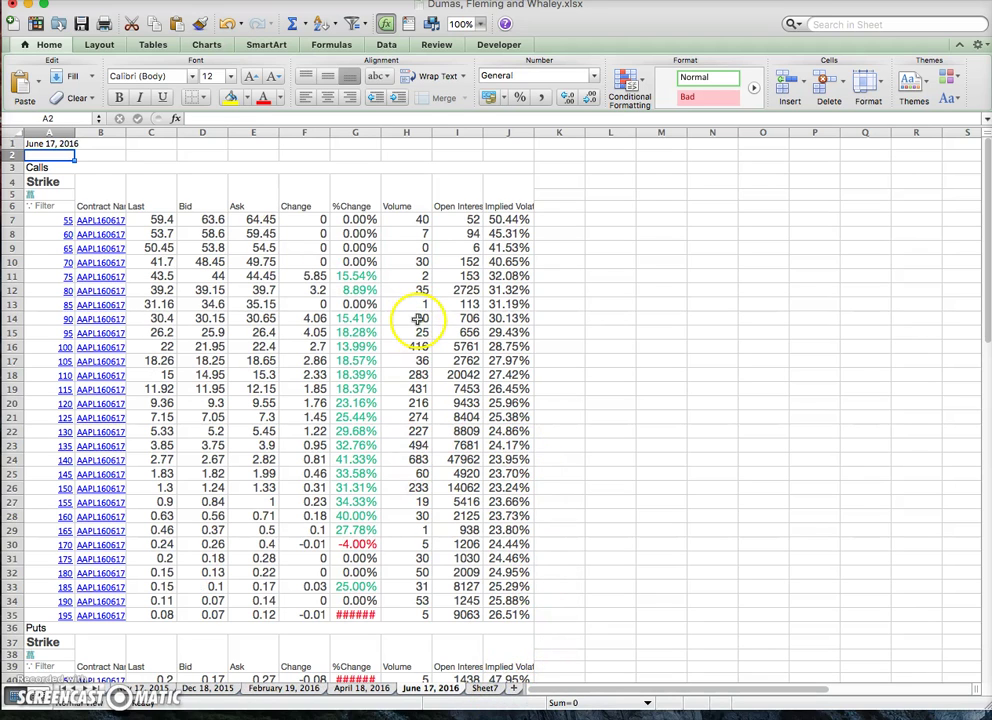
{"action": "left_click", "coordinate": [356, 132]}
{"action": "left_click_drag", "start_coordinate": [381, 132], "coordinate": [408, 132]}
{"action": "left_click", "coordinate": [46, 145]}
{"action": "left_click", "coordinate": [119, 97]}
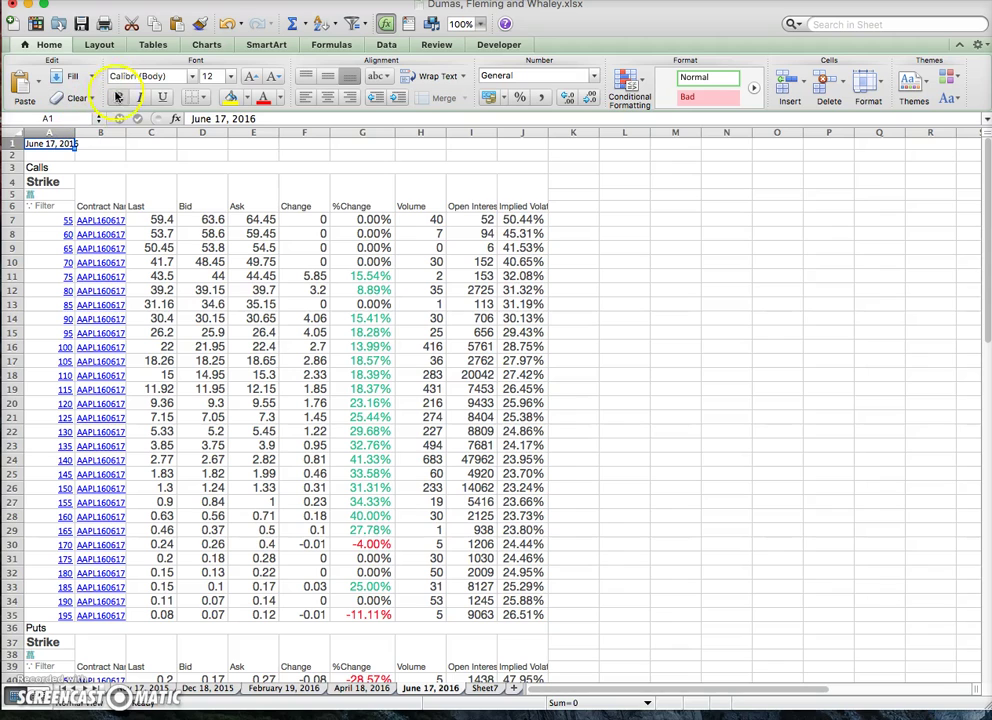
- Widen %Change on the April 18, 2016 sheet so 100.00% shows, then move back through the earlier sheets
{"action": "left_click", "coordinate": [364, 688]}
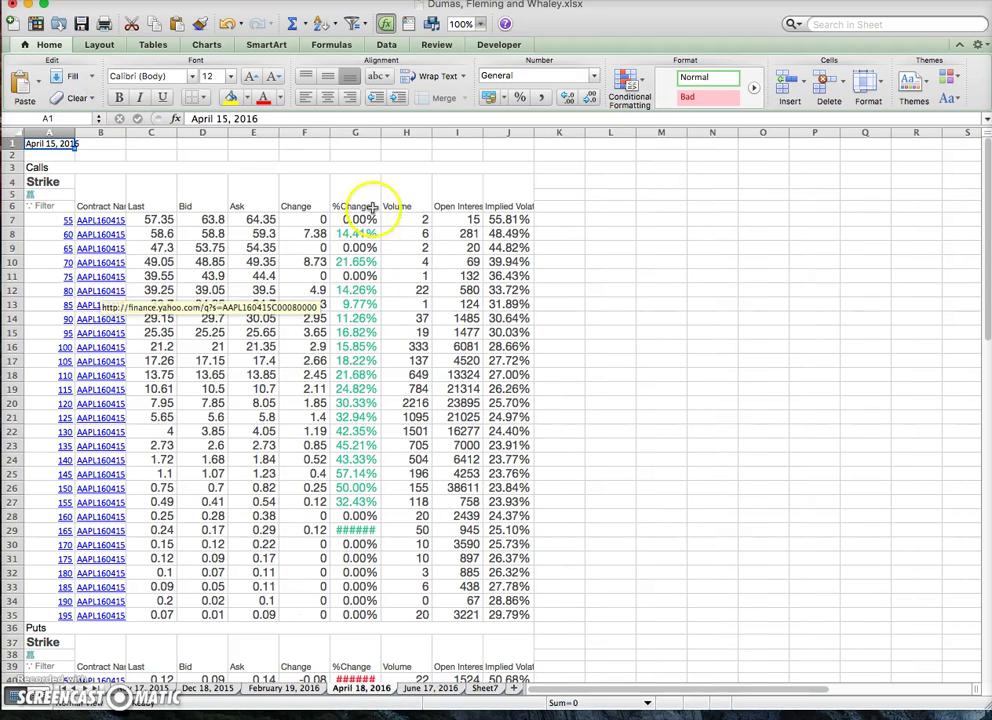
{"action": "left_click", "coordinate": [351, 134]}
{"action": "left_click_drag", "start_coordinate": [381, 133], "coordinate": [390, 134]}
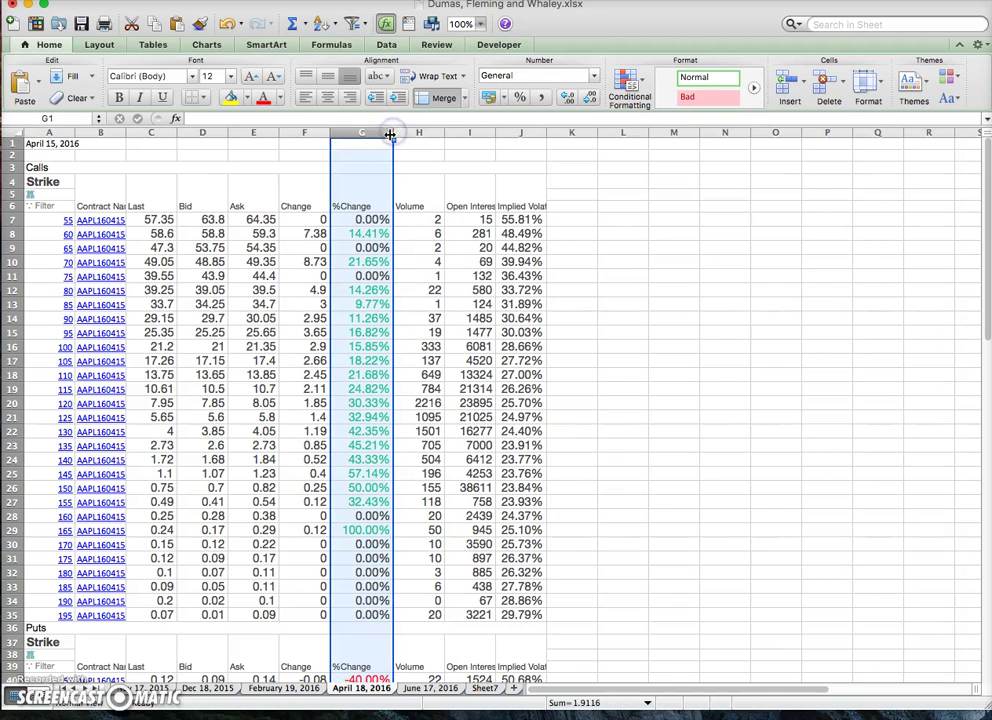
{"action": "left_click", "coordinate": [296, 690]}
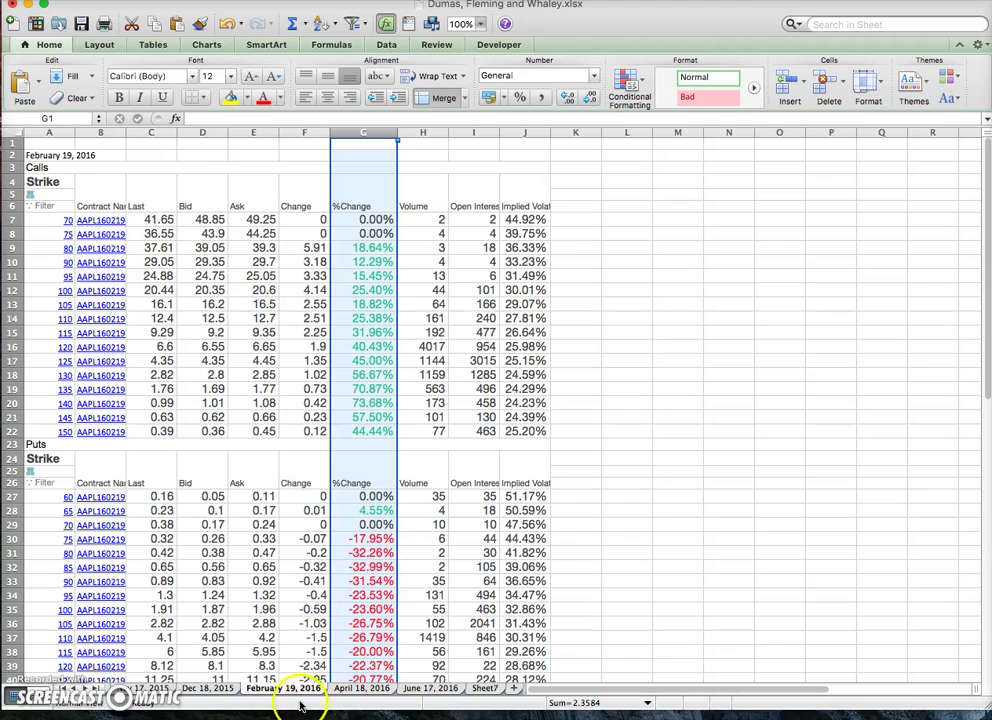
{"action": "left_click", "coordinate": [214, 689]}
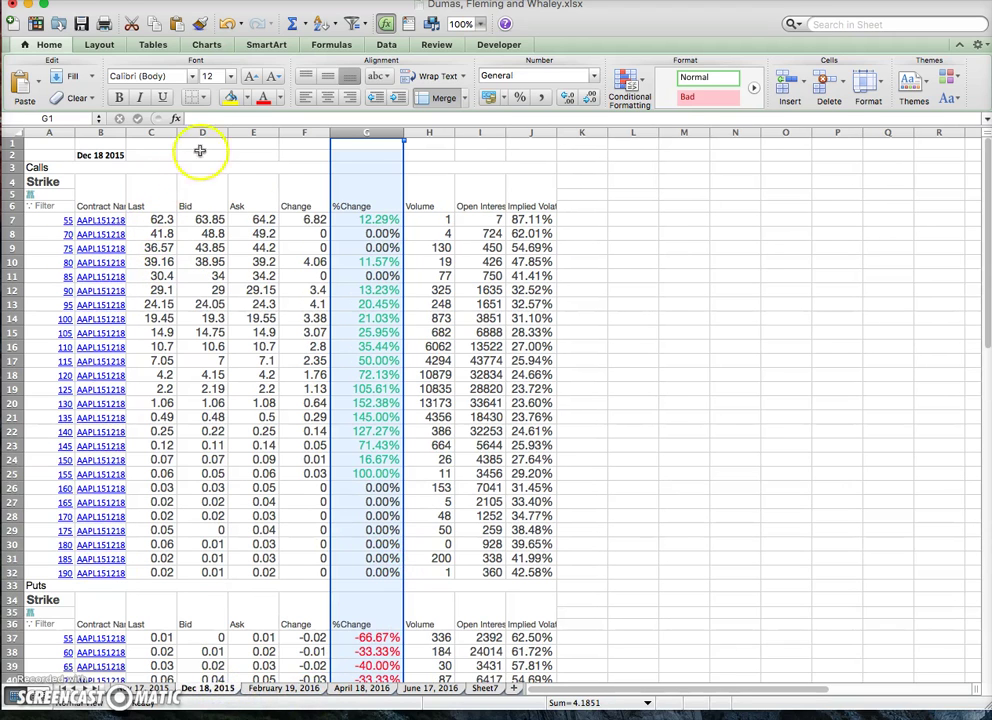
{"action": "left_click", "coordinate": [145, 689]}
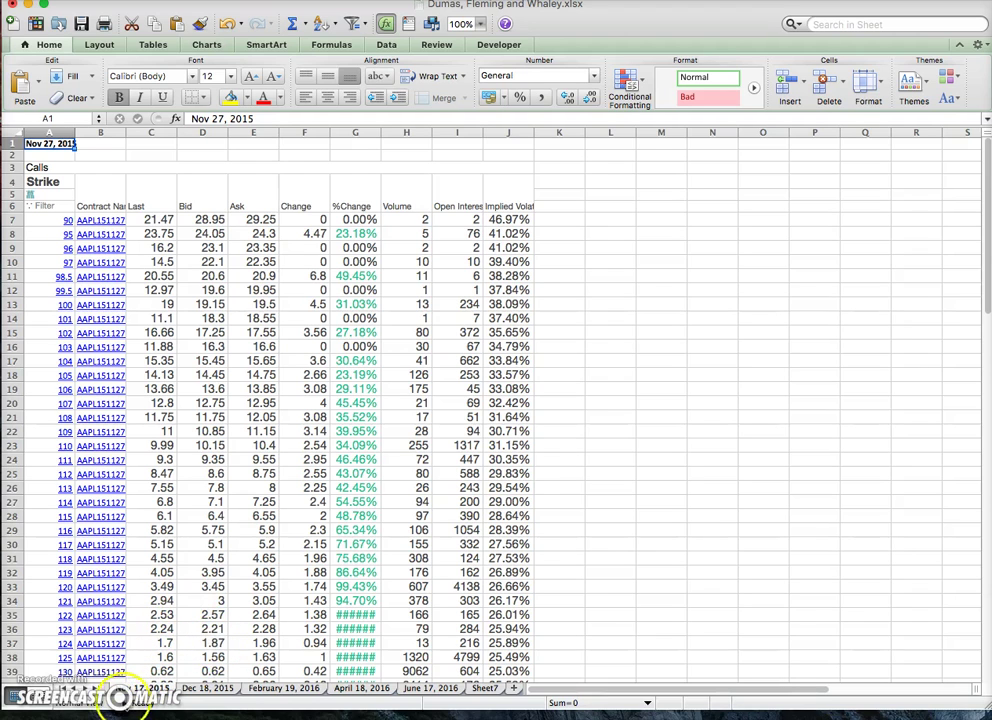
- Widen the Oct 30, 2015 sheet's %Change column so -11.11% and -28.57% display
{"action": "left_click", "coordinate": [95, 689]}
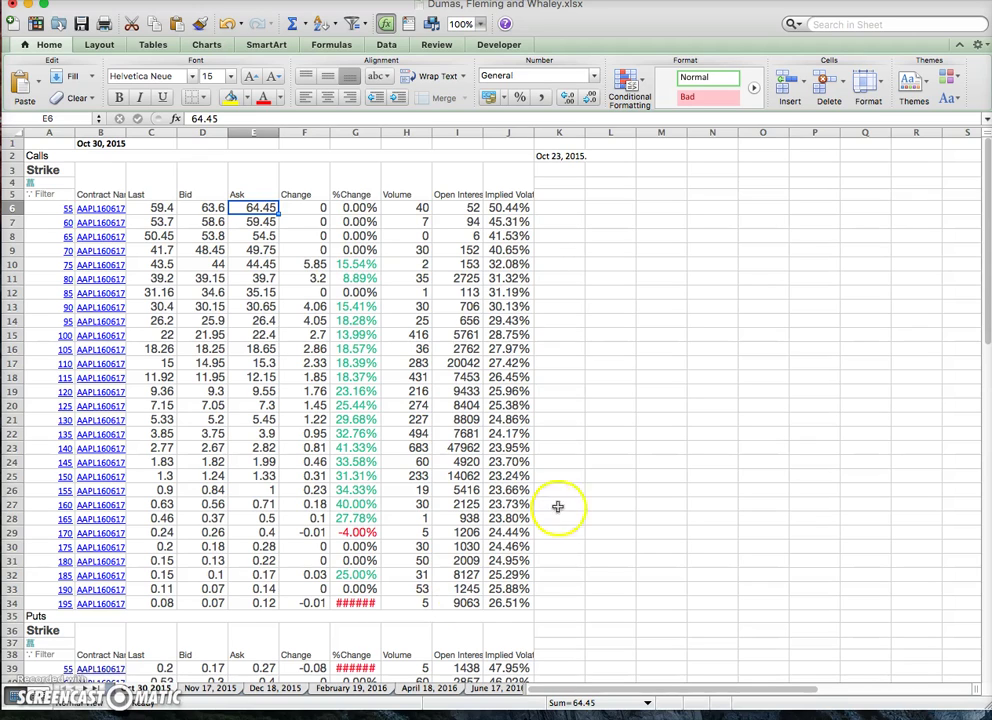
{"action": "left_click", "coordinate": [367, 130]}
{"action": "left_click_drag", "start_coordinate": [382, 132], "coordinate": [402, 132]}
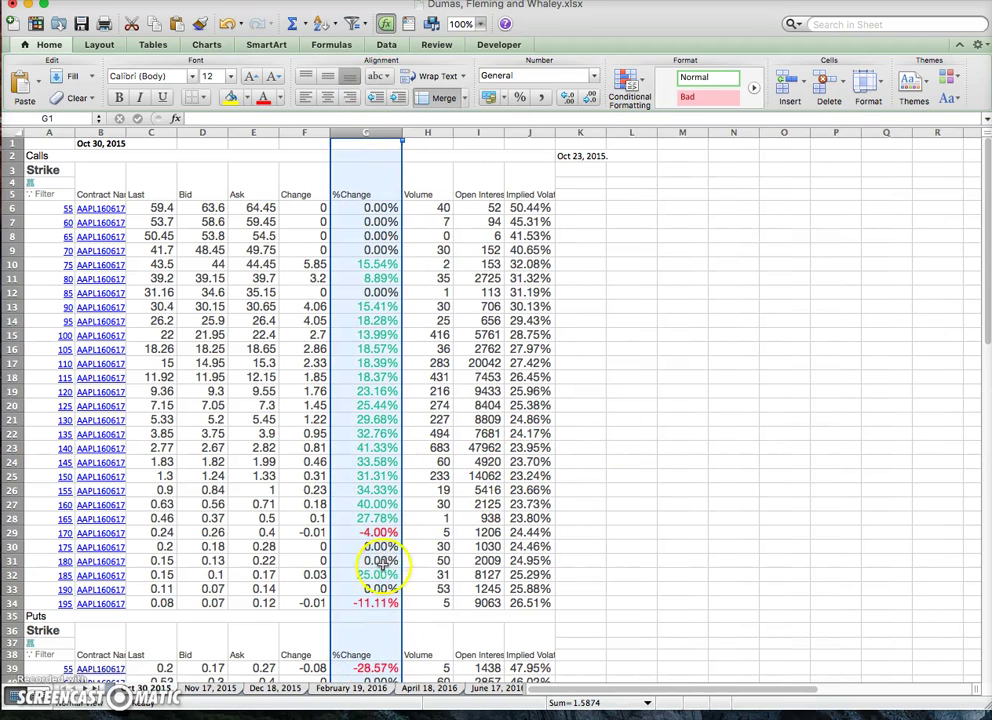